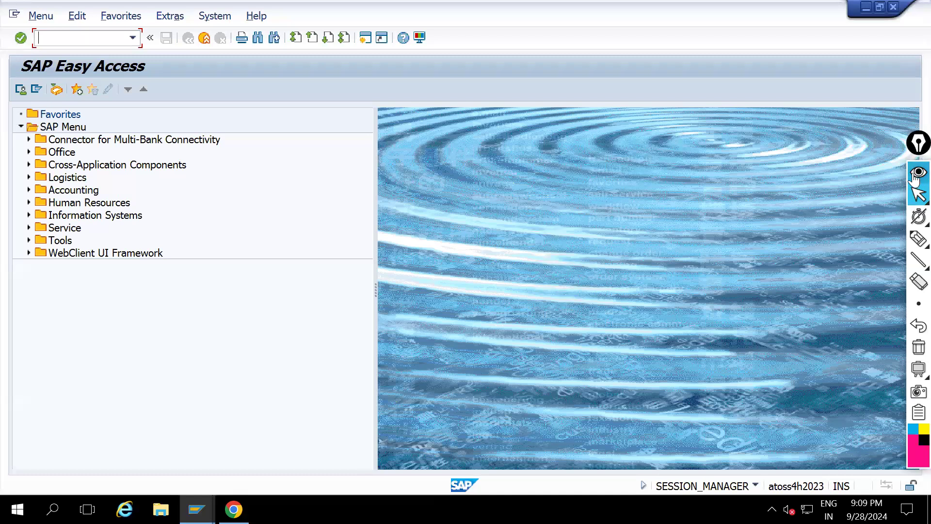
Run transaction SPRO and display the SAP Reference IMG.
{"action": "left_click_drag", "start_coordinate": [914, 154], "coordinate": [879, 92]}
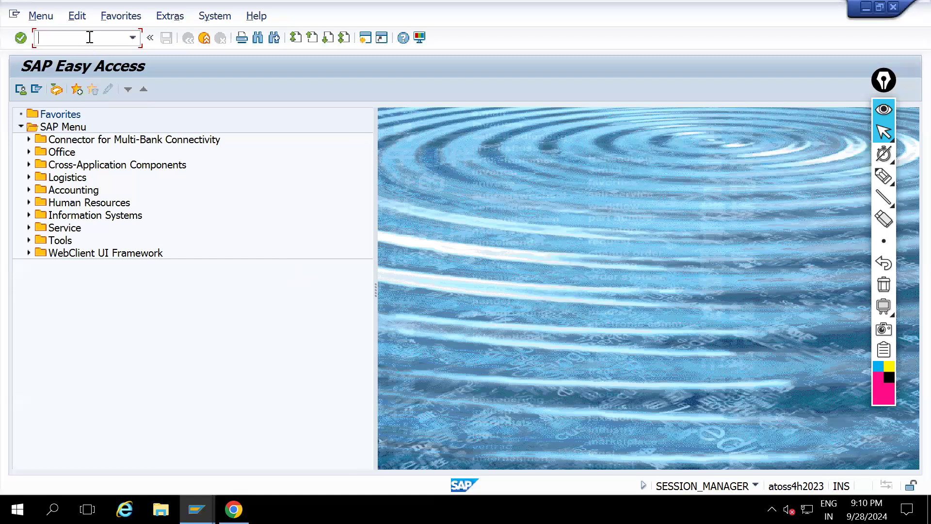
{"action": "type", "text": "SPRO"}
{"action": "key", "text": "Return"}
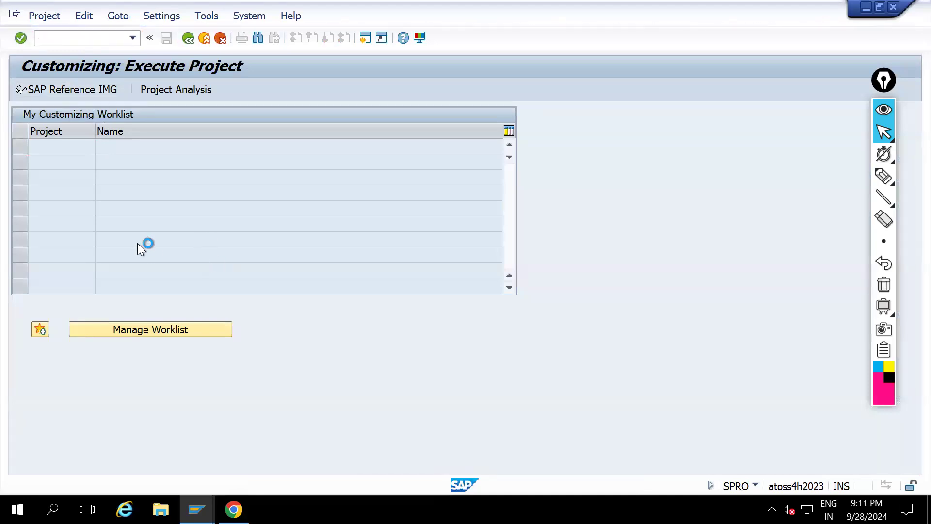
Under Cross-Application Components, expand Output Control and open the Manage Application Object Type Activation activity.
{"action": "left_click", "coordinate": [29, 204]}
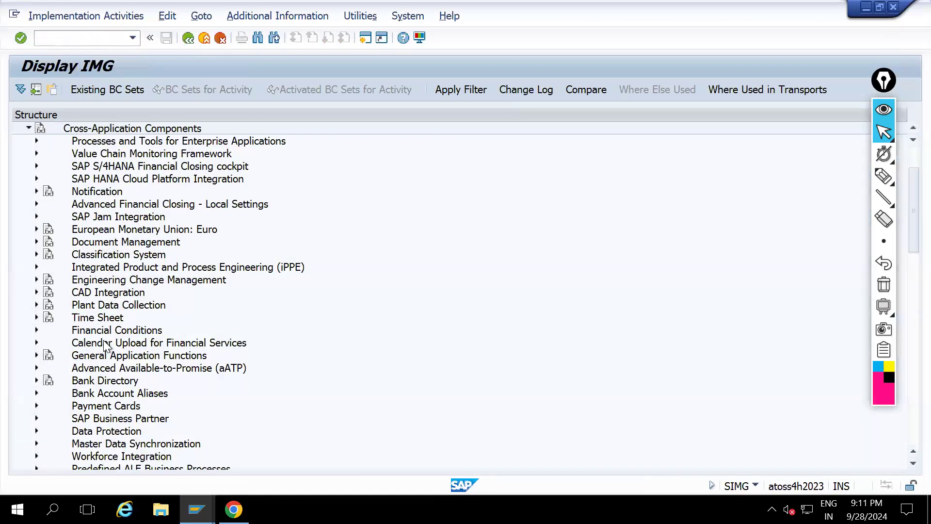
{"action": "scroll", "coordinate": [106, 345], "scroll_direction": "down", "scroll_amount": 4}
{"action": "scroll", "coordinate": [106, 345], "scroll_direction": "down", "scroll_amount": 4}
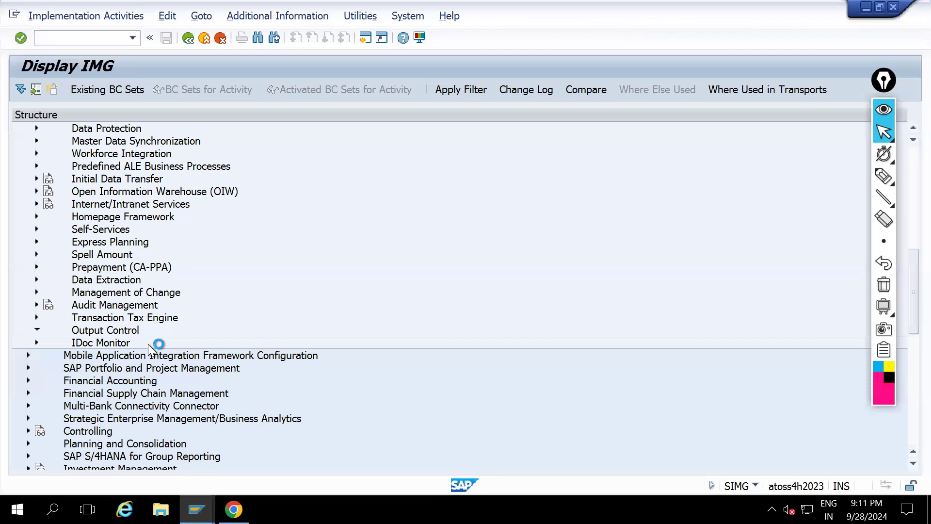
{"action": "left_click", "coordinate": [159, 331]}
{"action": "left_click", "coordinate": [104, 318]}
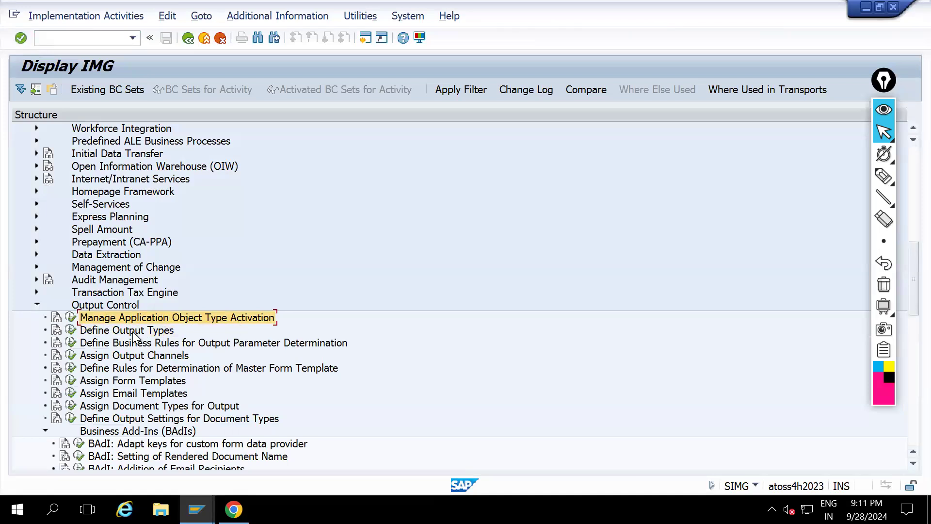
{"action": "left_click", "coordinate": [75, 321]}
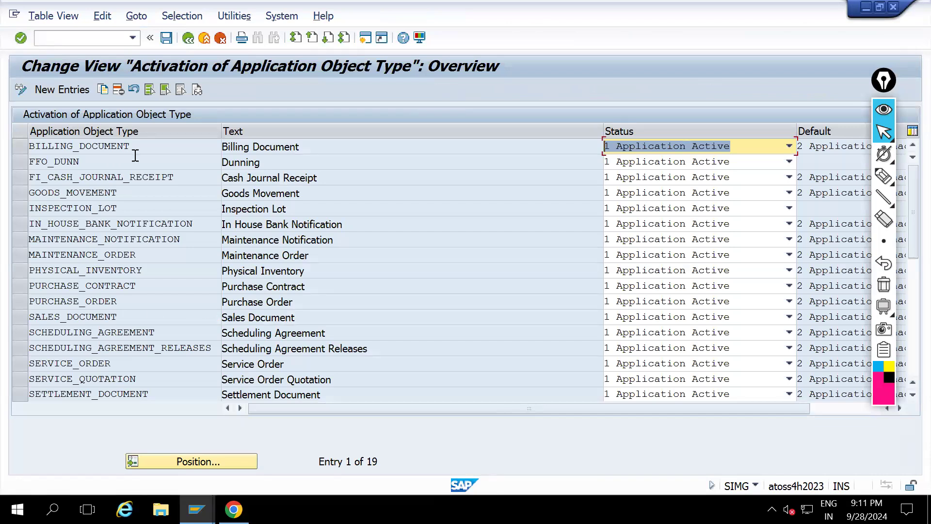
Review the application object types in the activation table, such as billing document, goods movement, purchase order and sales document.
{"action": "left_click_drag", "start_coordinate": [158, 146], "coordinate": [32, 147]}
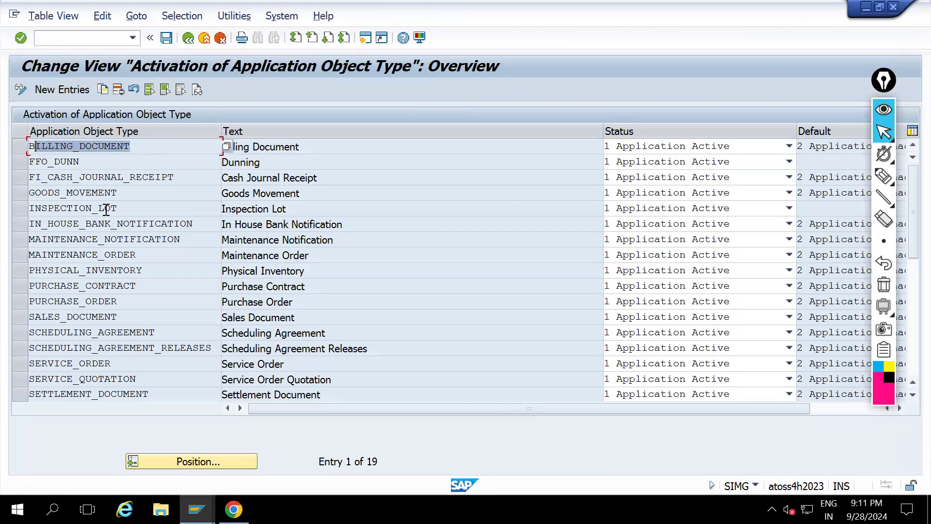
{"action": "left_click", "coordinate": [139, 192]}
{"action": "left_click_drag", "start_coordinate": [15, 189], "coordinate": [19, 193]}
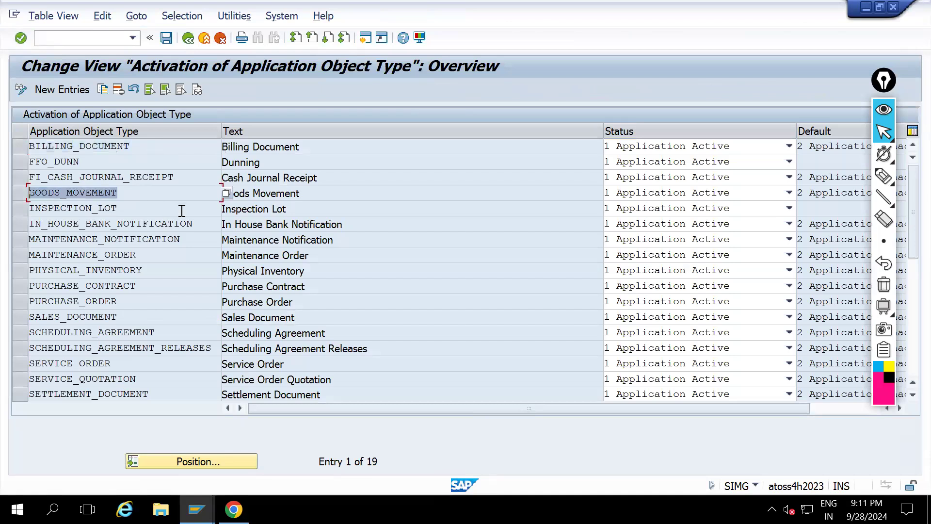
{"action": "left_click_drag", "start_coordinate": [182, 210], "coordinate": [23, 210]}
{"action": "left_click_drag", "start_coordinate": [160, 267], "coordinate": [24, 266]}
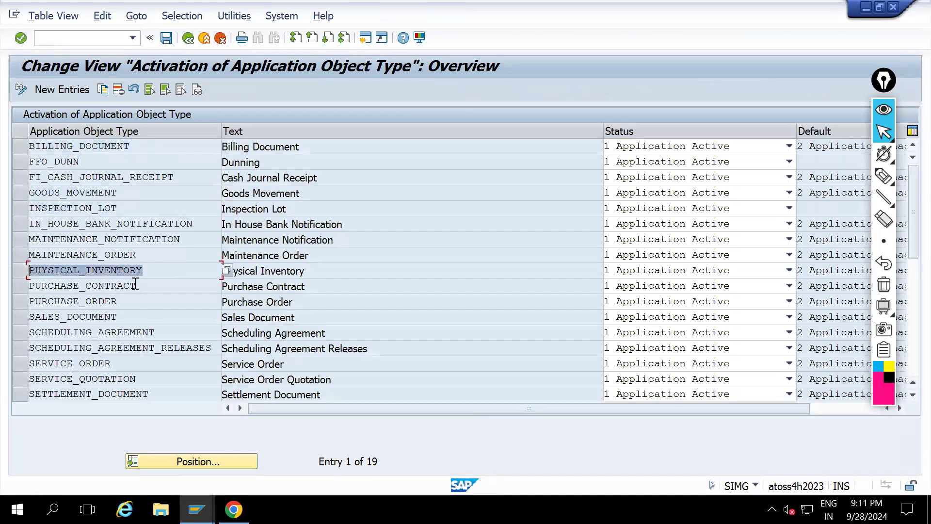
{"action": "left_click_drag", "start_coordinate": [173, 283], "coordinate": [4, 289]}
{"action": "left_click", "coordinate": [99, 300]}
{"action": "left_click_drag", "start_coordinate": [41, 317], "coordinate": [171, 319]}
{"action": "scroll", "coordinate": [171, 318], "scroll_direction": "down", "scroll_amount": 2}
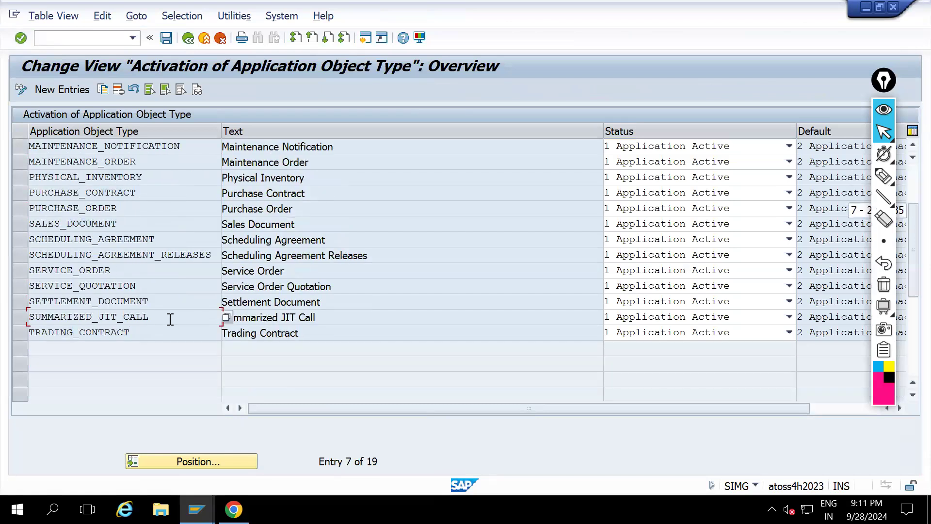
{"action": "scroll", "coordinate": [185, 286], "scroll_direction": "up", "scroll_amount": 2}
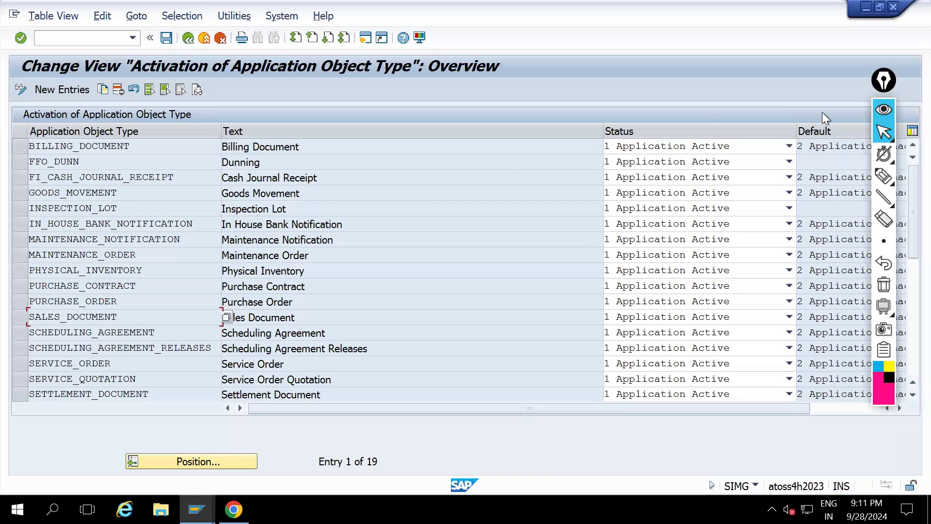
Inspect the Default and Status options for the BILLING_DOCUMENT object type without changing them.
{"action": "left_click", "coordinate": [885, 114]}
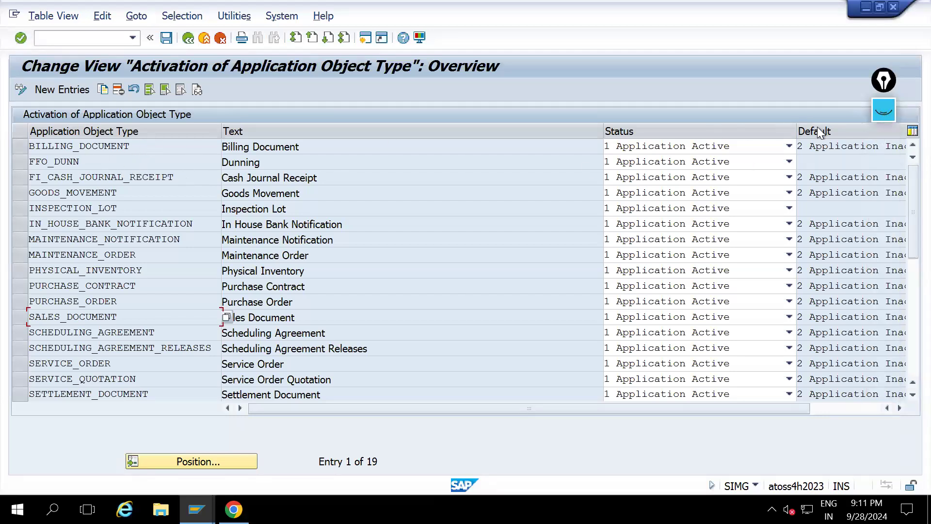
{"action": "left_click", "coordinate": [829, 147]}
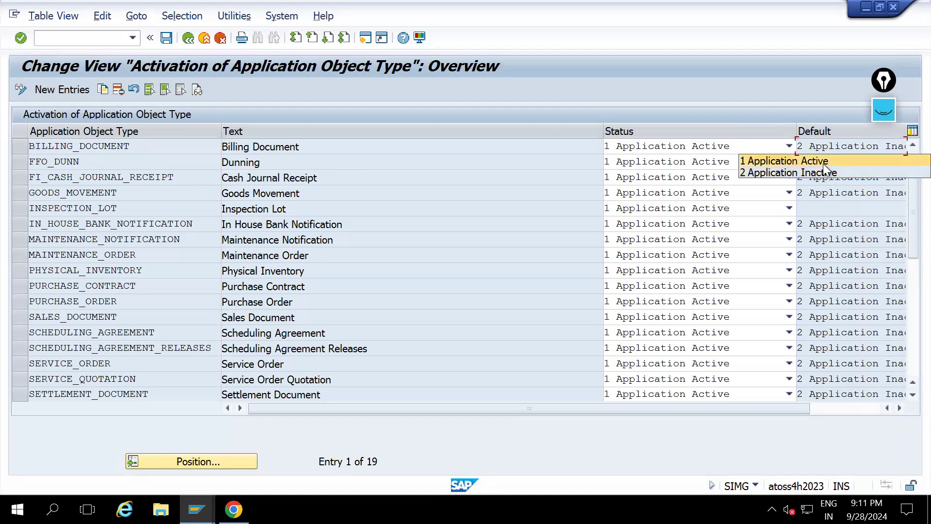
{"action": "left_click", "coordinate": [802, 119]}
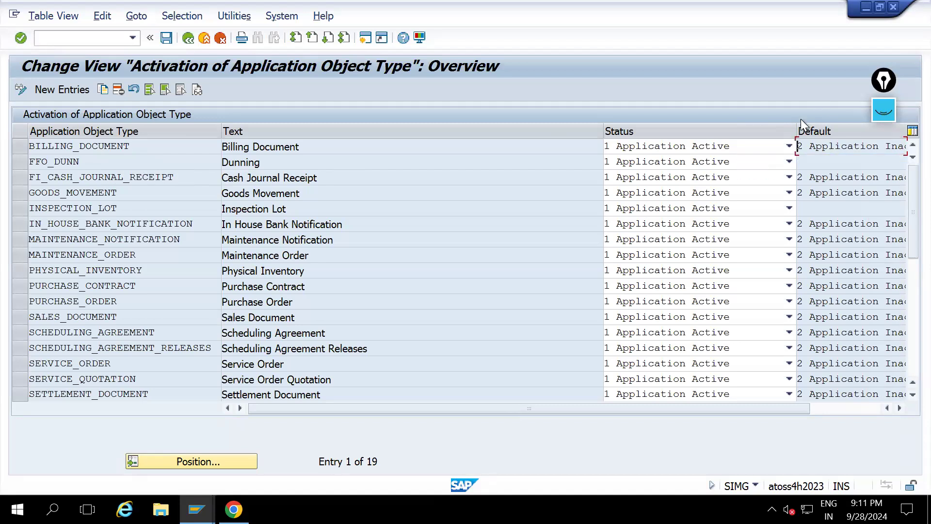
{"action": "left_click", "coordinate": [709, 146]}
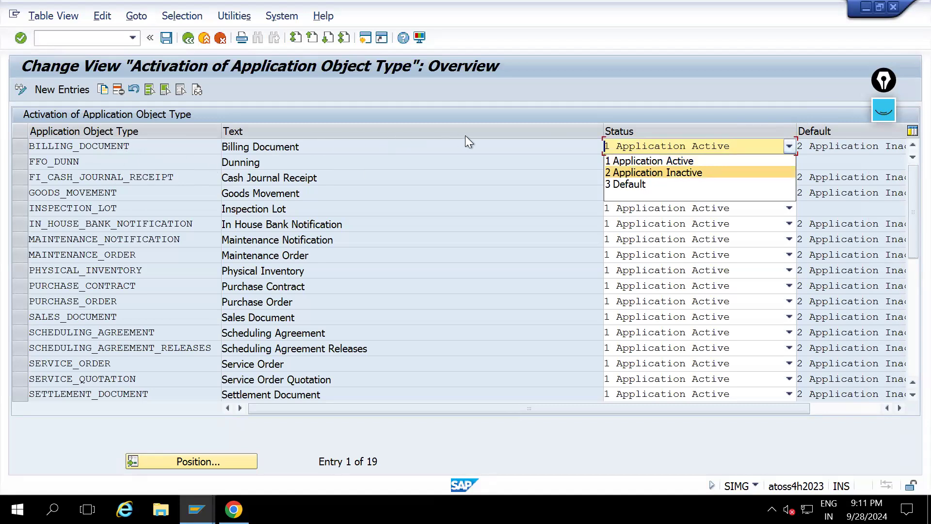
{"action": "left_click", "coordinate": [534, 168]}
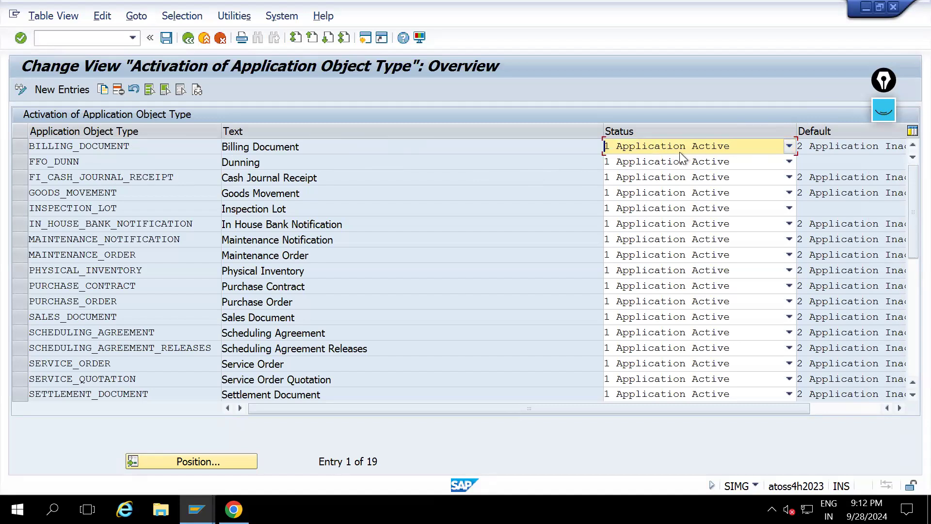
{"action": "left_click", "coordinate": [458, 152]}
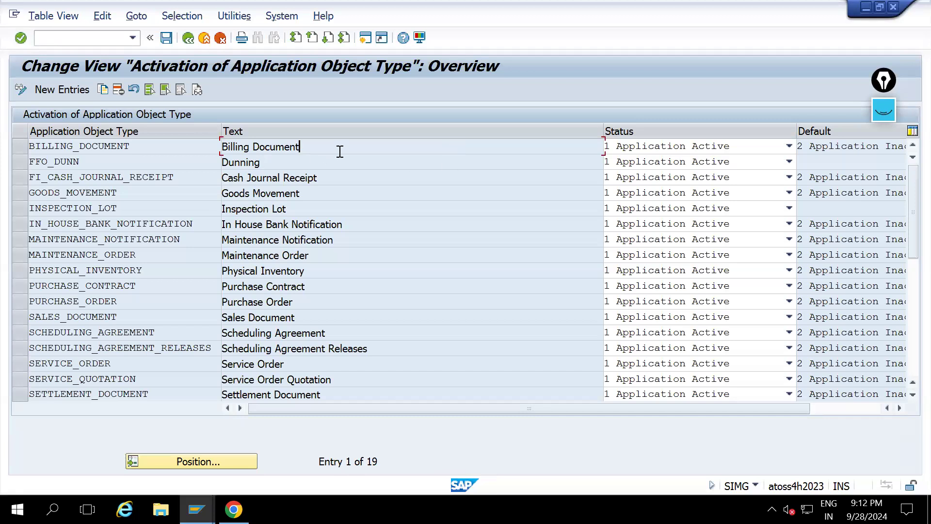
{"action": "left_click_drag", "start_coordinate": [222, 148], "coordinate": [454, 148]}
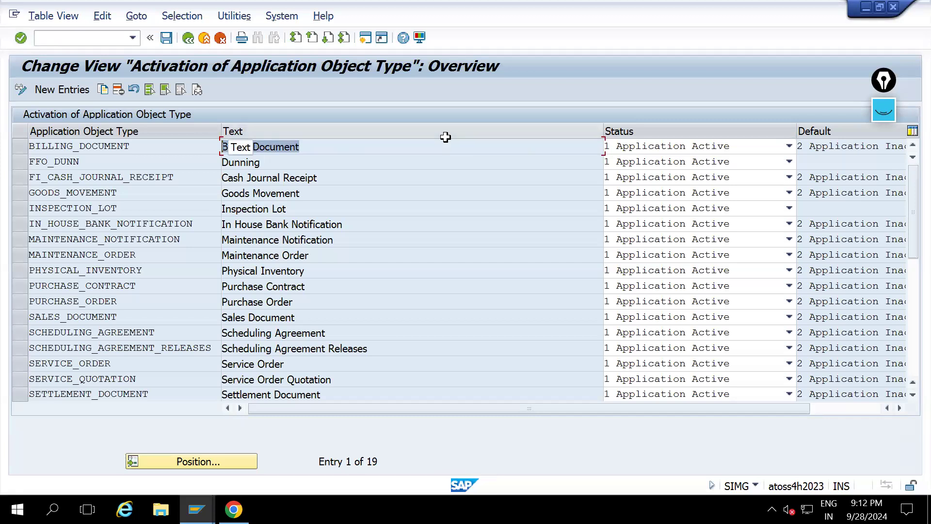
Check the Status options for the SALES_DOCUMENT object type, leaving its setting as it is, and go back to the billing document row.
{"action": "scroll", "coordinate": [245, 337], "scroll_direction": "down", "scroll_amount": 2}
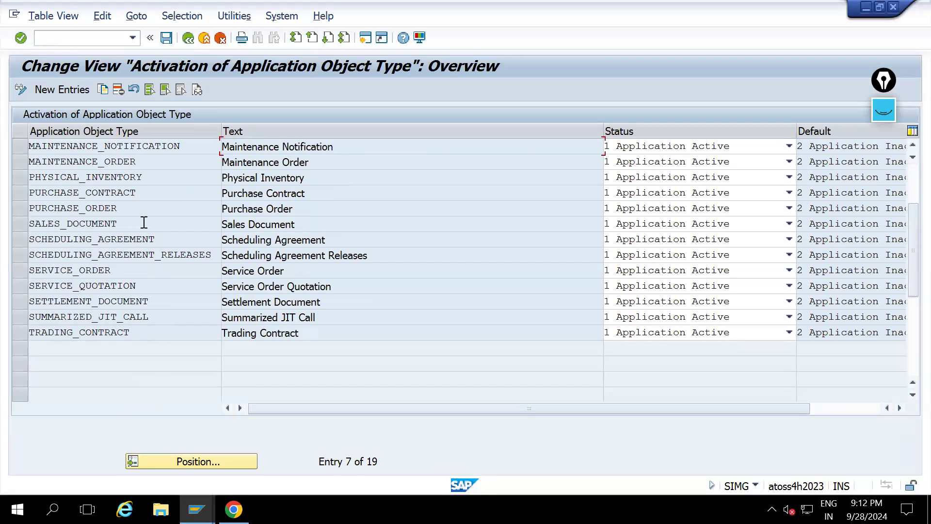
{"action": "left_click", "coordinate": [790, 224]}
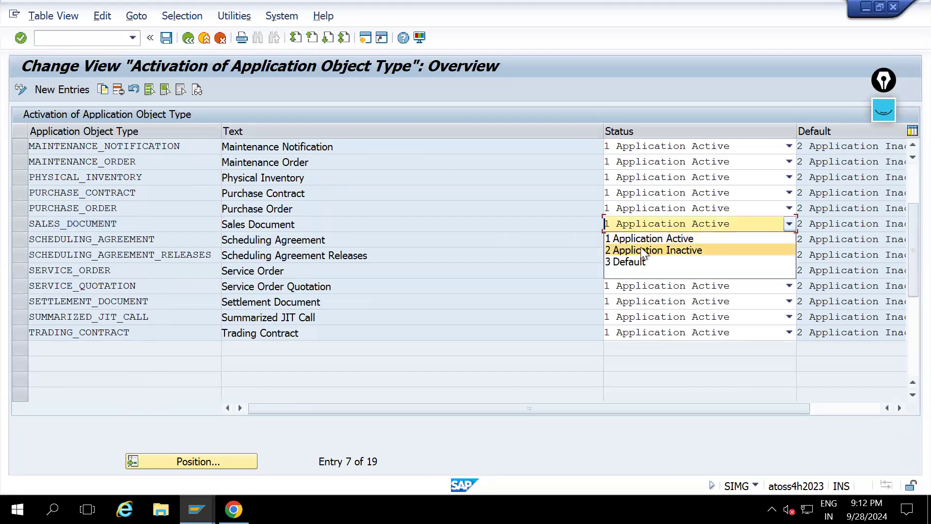
{"action": "left_click", "coordinate": [519, 232]}
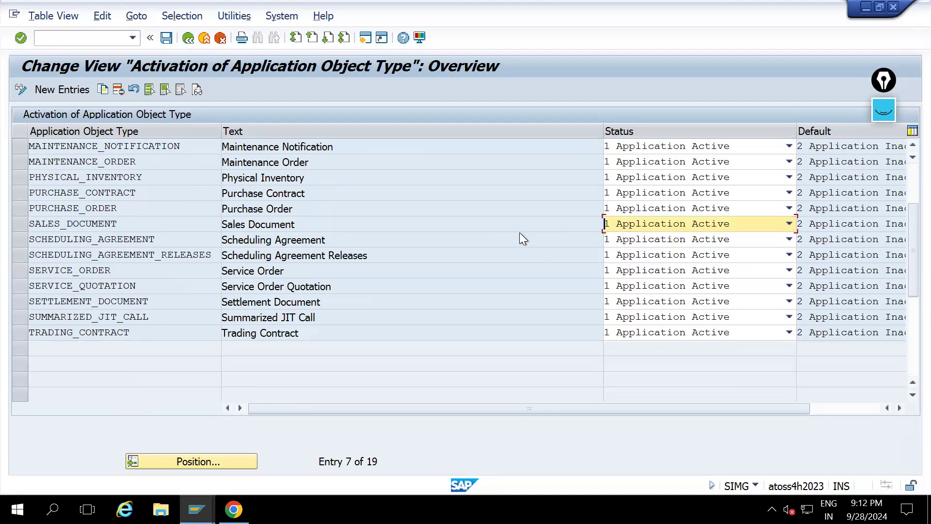
{"action": "scroll", "coordinate": [505, 231], "scroll_direction": "up", "scroll_amount": 2}
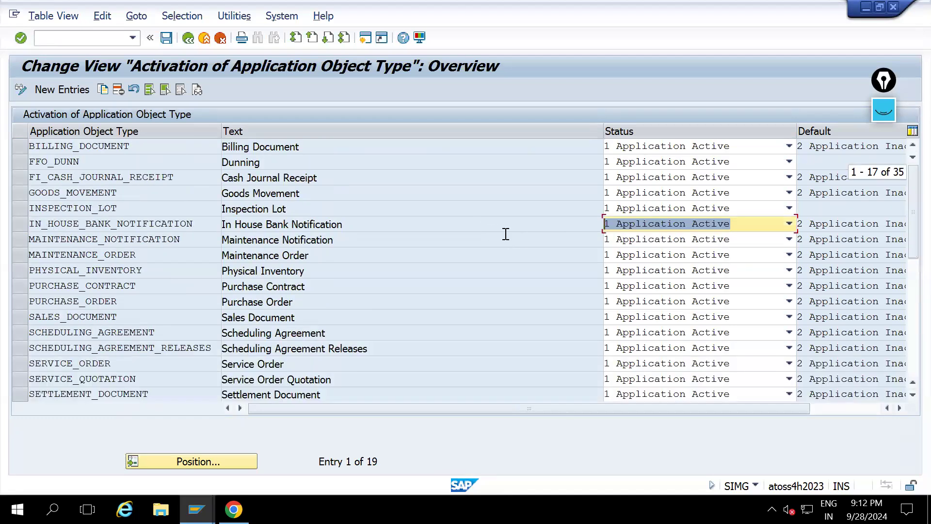
{"action": "left_click", "coordinate": [319, 148]}
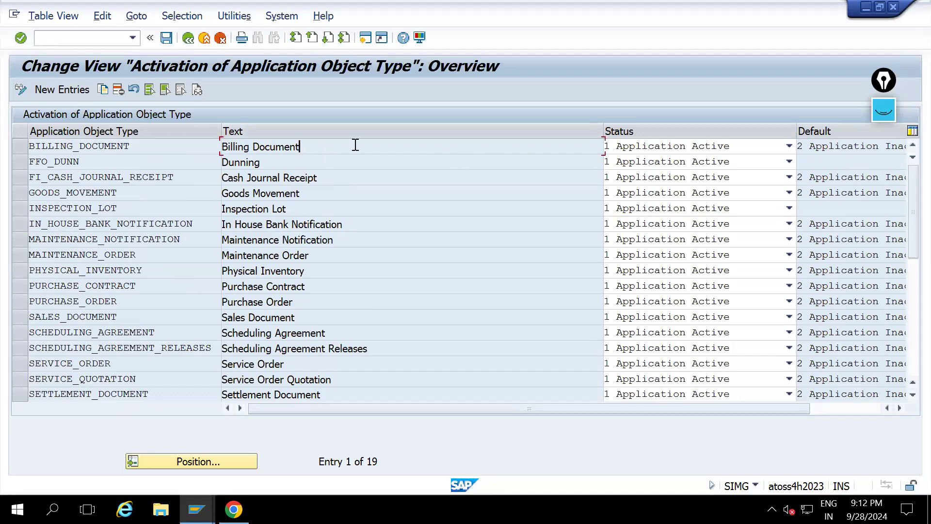
Leave the activation table and open the Define Output Types activity under Output Control.
{"action": "left_click", "coordinate": [190, 40]}
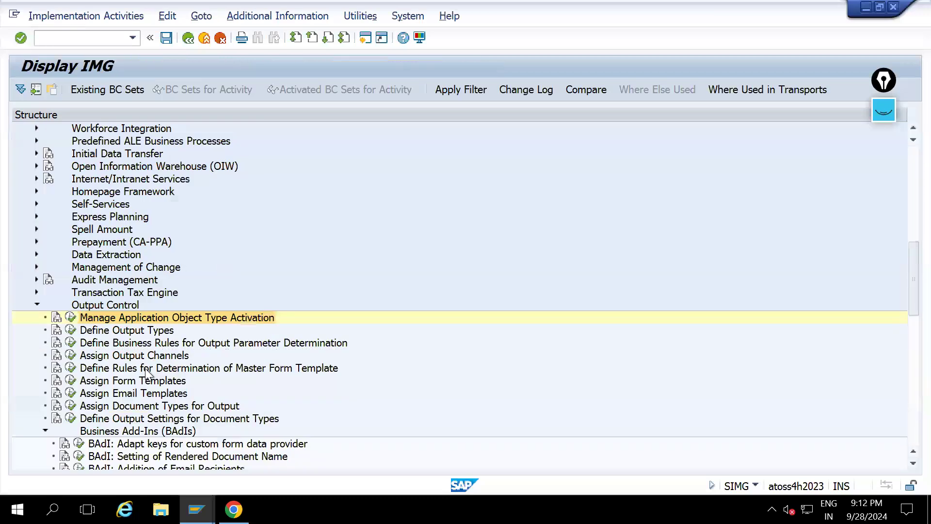
{"action": "left_click", "coordinate": [71, 332]}
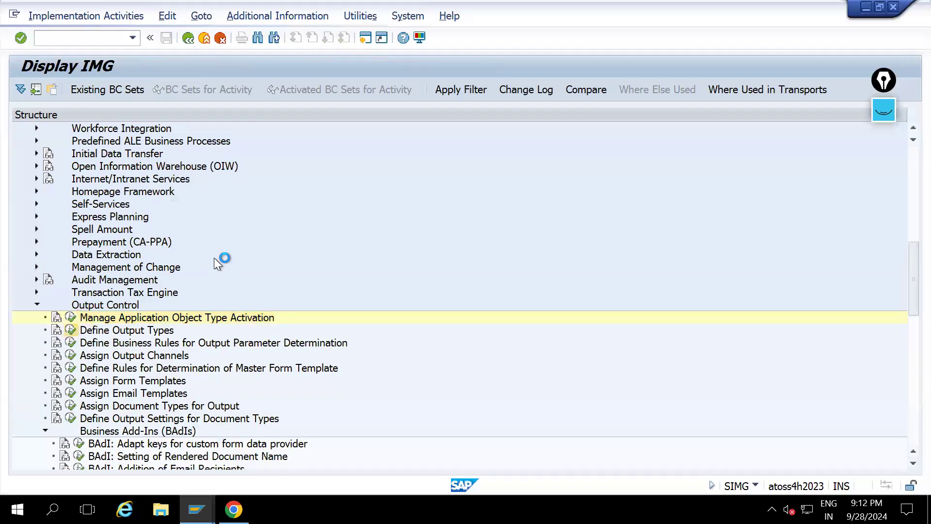
{"action": "left_click", "coordinate": [435, 413]}
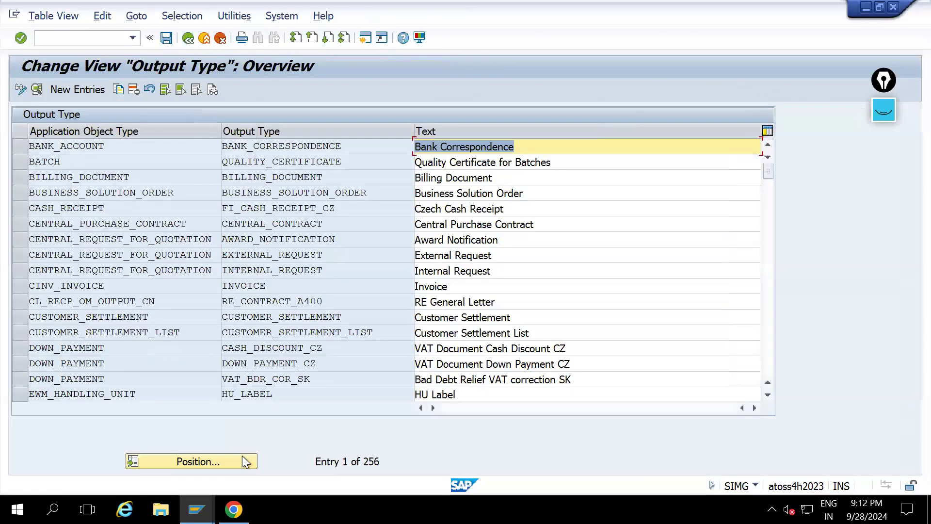
Position the output type list at the entries for application object type SALES_DOCUMENT.
{"action": "left_click", "coordinate": [238, 459]}
{"action": "type", "text": "A"}
{"action": "key", "text": "BackSpace"}
{"action": "type", "text": "SALES DOCU"}
{"action": "key", "text": "Return"}
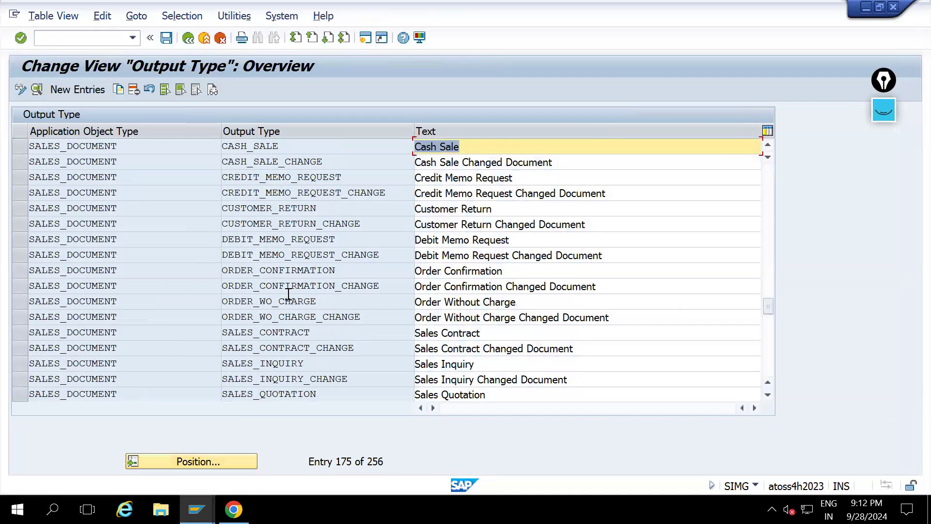
Open the details of the sales document's ORDER_CONFIRMATION output type and display its callback class CL_SD_SLS_OUTPUT.
{"action": "left_click", "coordinate": [387, 275]}
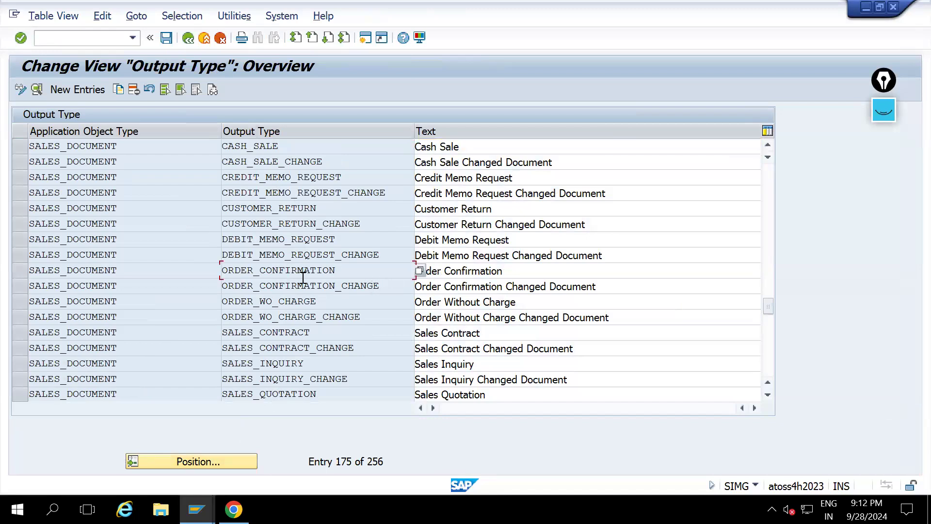
{"action": "left_click", "coordinate": [274, 239]}
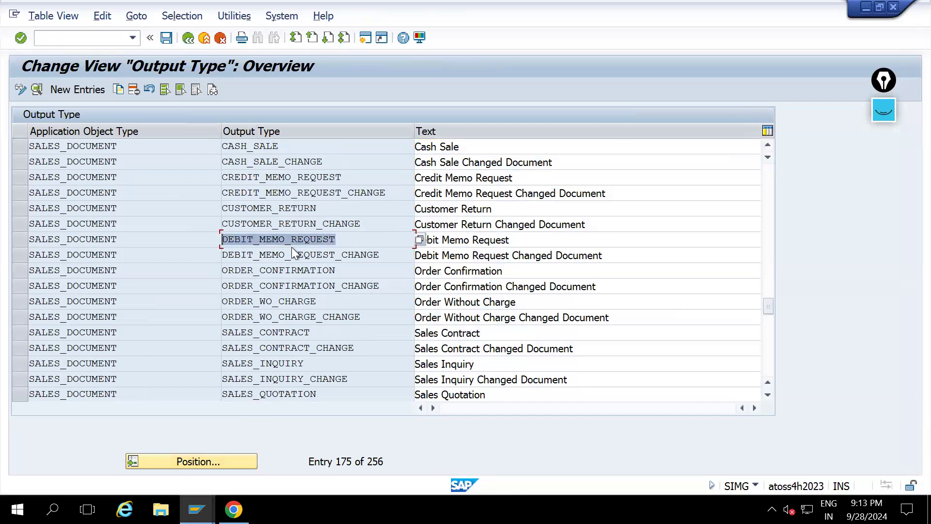
{"action": "left_click", "coordinate": [304, 271]}
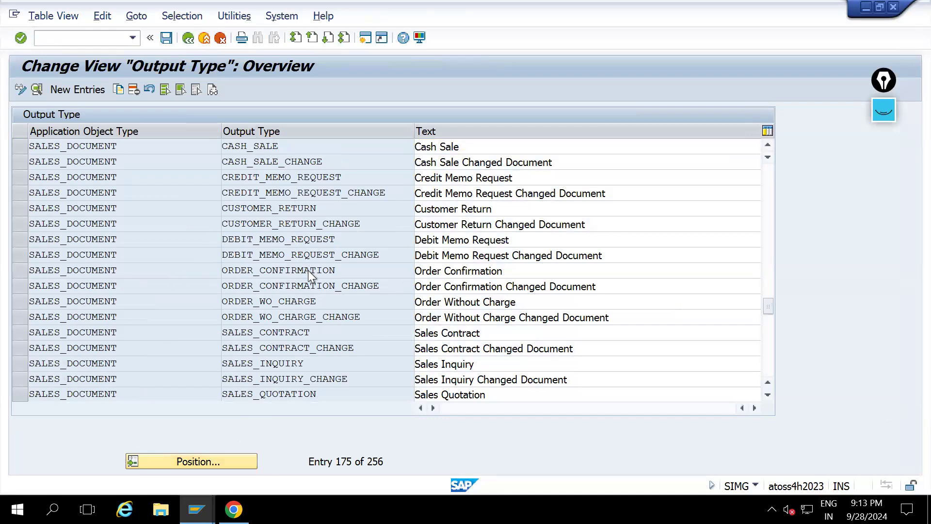
{"action": "double_click", "coordinate": [308, 269]}
{"action": "left_click", "coordinate": [276, 183]}
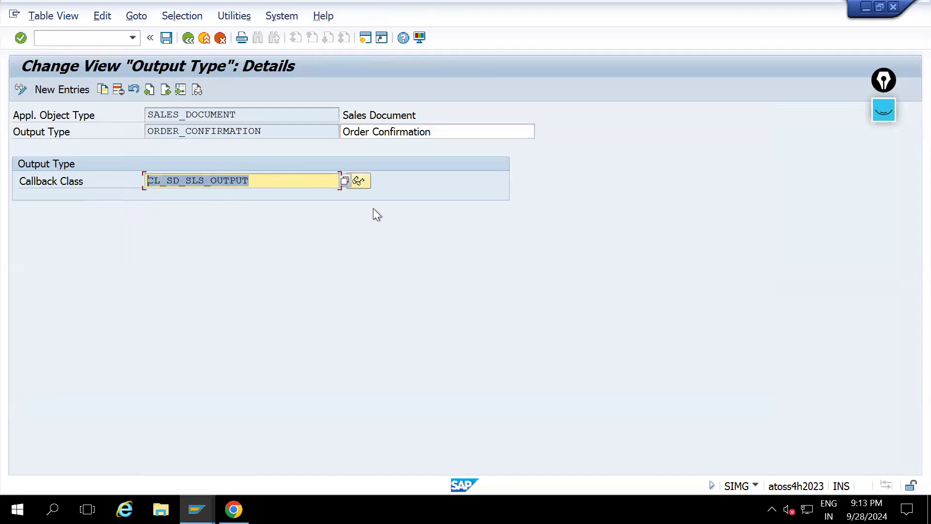
{"action": "left_click", "coordinate": [361, 183]}
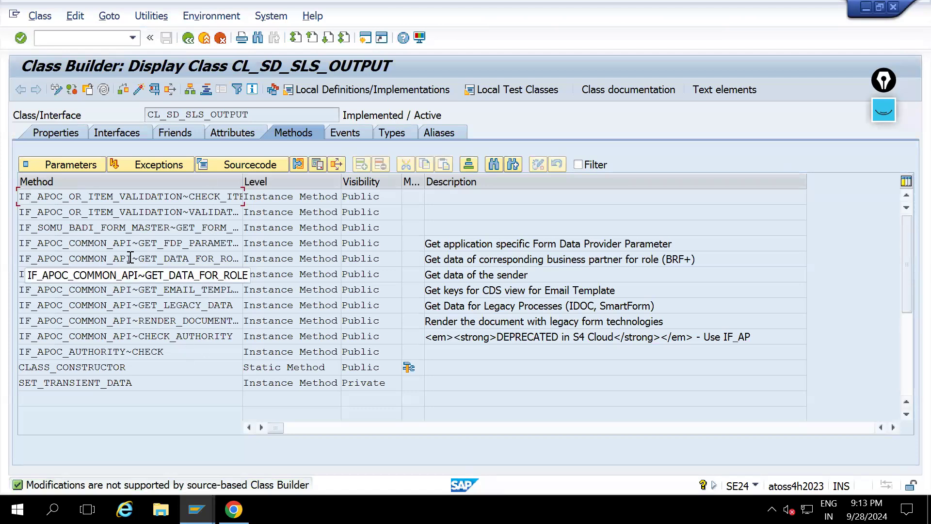
Leave the callback class, return to the output type overview and highlight the CREDIT_MEMO_REQUEST output type.
{"action": "left_click", "coordinate": [189, 39]}
{"action": "left_click", "coordinate": [190, 39]}
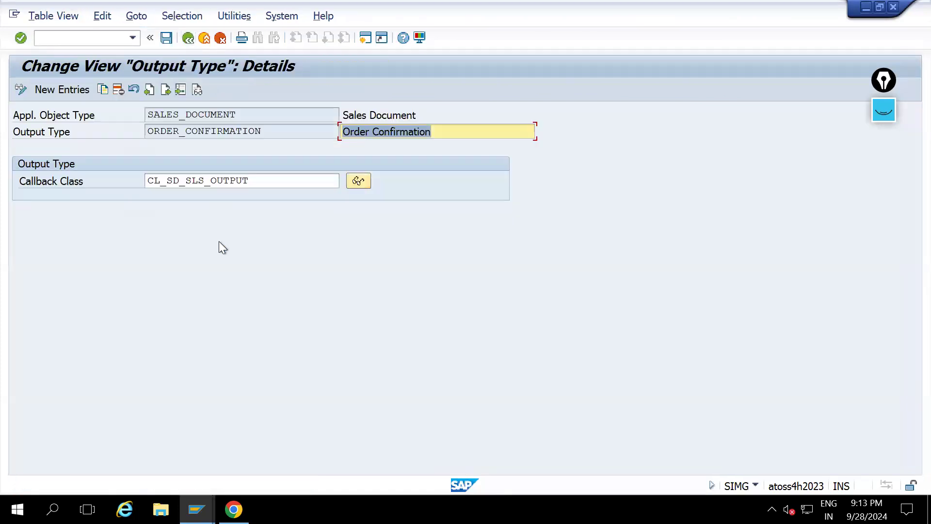
{"action": "left_click", "coordinate": [187, 37]}
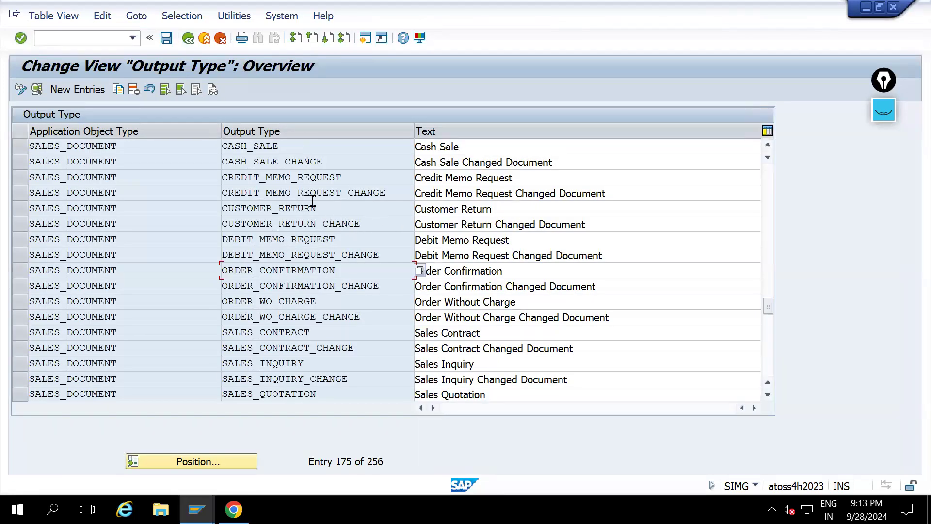
{"action": "left_click_drag", "start_coordinate": [367, 178], "coordinate": [195, 180]}
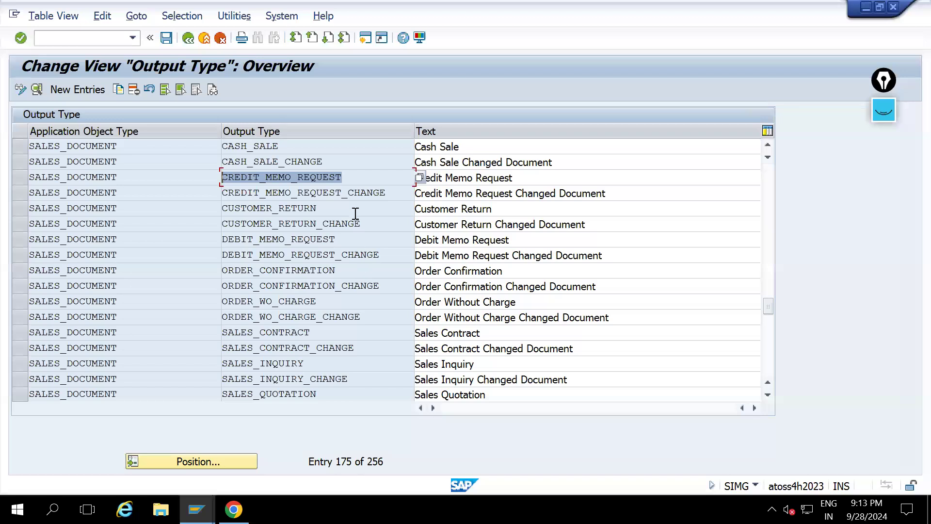
Highlight the ORDER_CONFIRMATION output type, leave the list and open the Assign Output Channels activity under Output Control.
{"action": "left_click_drag", "start_coordinate": [355, 213], "coordinate": [234, 210]}
{"action": "left_click_drag", "start_coordinate": [353, 267], "coordinate": [192, 269]}
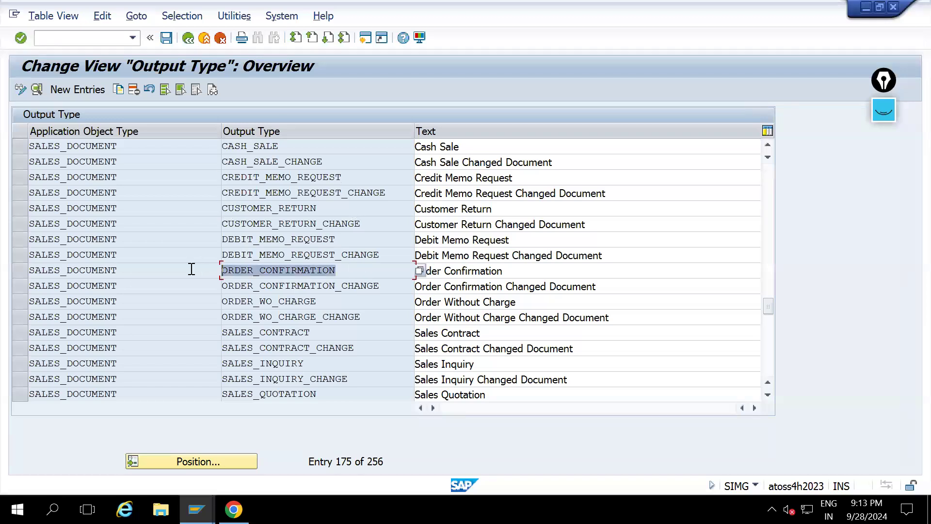
{"action": "left_click", "coordinate": [189, 38]}
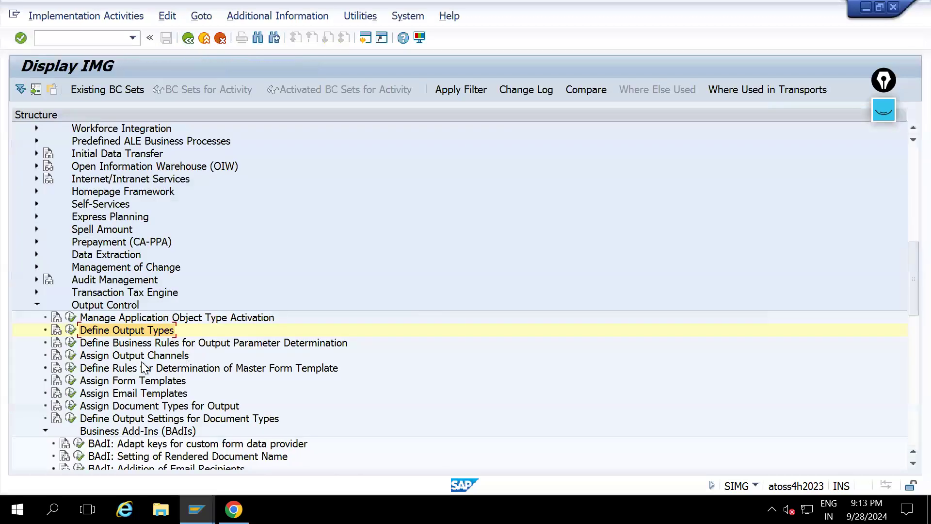
{"action": "left_click", "coordinate": [139, 356]}
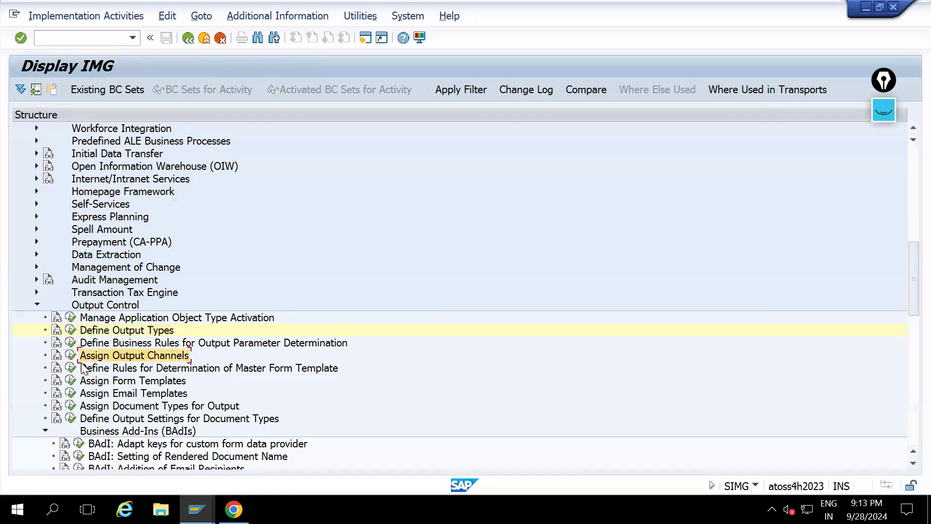
{"action": "left_click", "coordinate": [70, 355]}
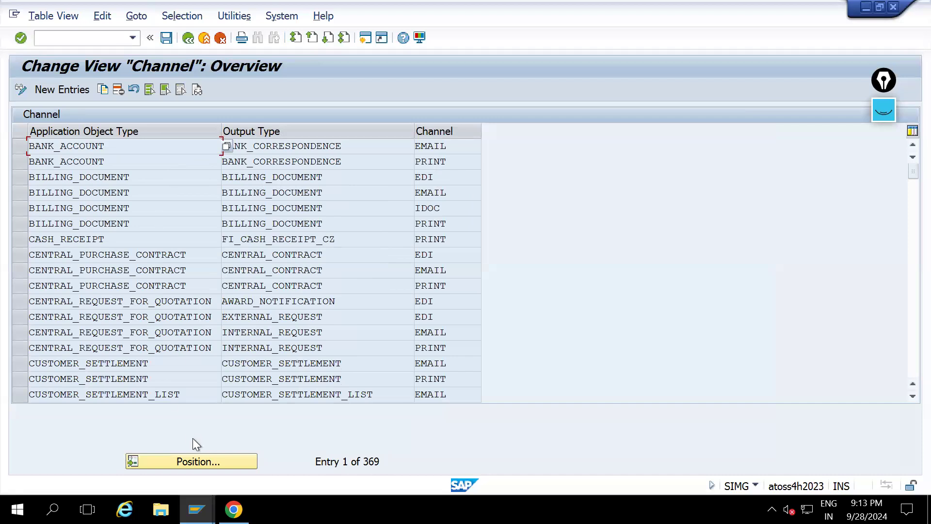
Position the channel list at the SALES_DOCUMENT entries using the application object type search value SALES.
{"action": "left_click", "coordinate": [197, 461]}
{"action": "type", "text": "SALES"}
{"action": "key", "text": "Return"}
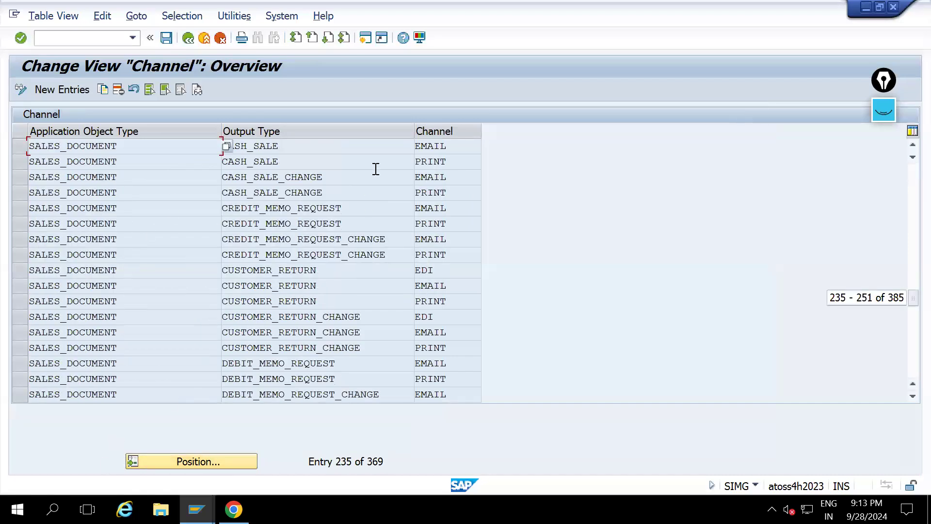
Display the possible channel values for the first CASH_SALE entry and close the value list.
{"action": "left_click", "coordinate": [453, 147]}
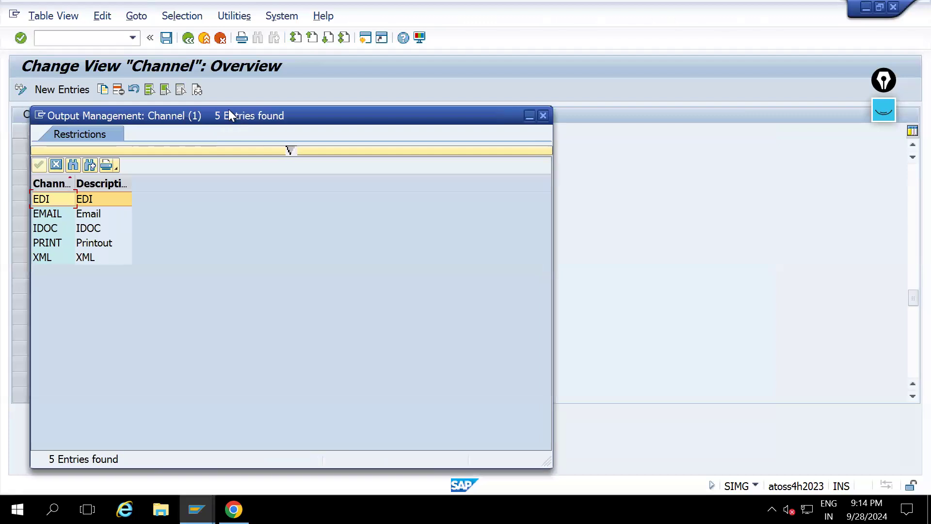
{"action": "left_click_drag", "start_coordinate": [237, 123], "coordinate": [555, 147]}
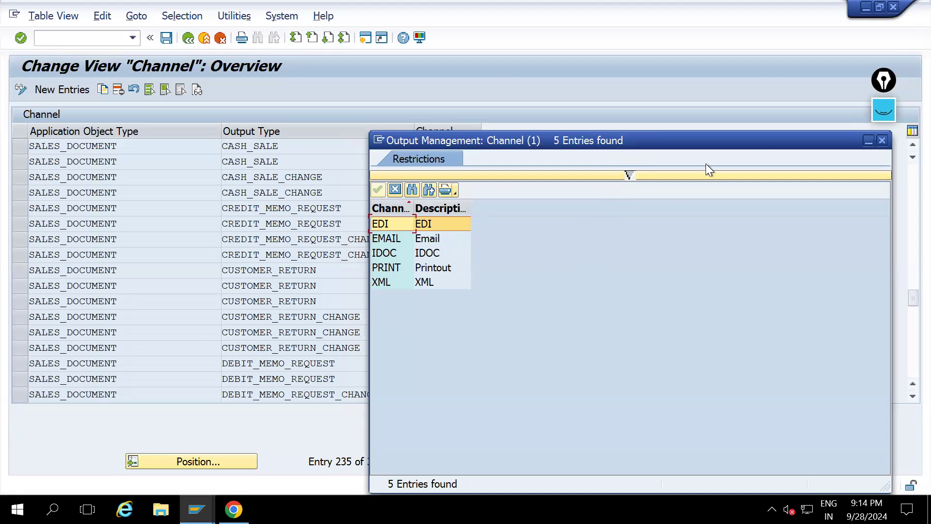
{"action": "left_click_drag", "start_coordinate": [718, 141], "coordinate": [720, 179]}
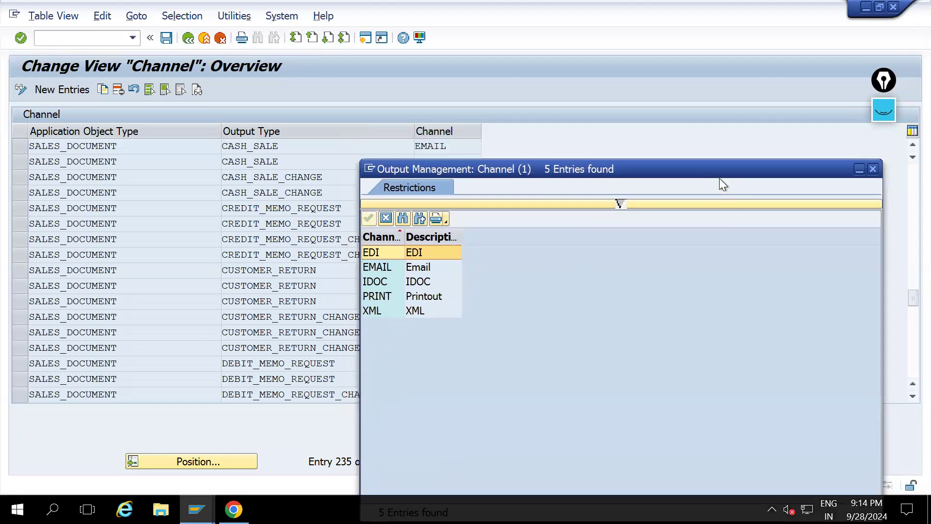
{"action": "left_click", "coordinate": [874, 169]}
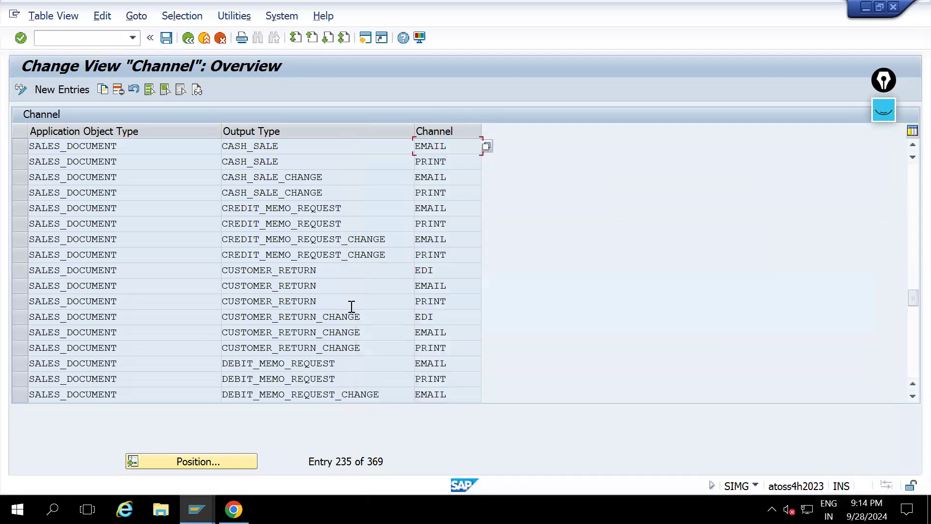
Examine the channels assigned to ORDER_CONFIRMATION and display the possible values for its PRINT channel entry.
{"action": "scroll", "coordinate": [351, 306], "scroll_direction": "down", "scroll_amount": 3}
{"action": "left_click", "coordinate": [345, 287]}
{"action": "left_click", "coordinate": [457, 289]}
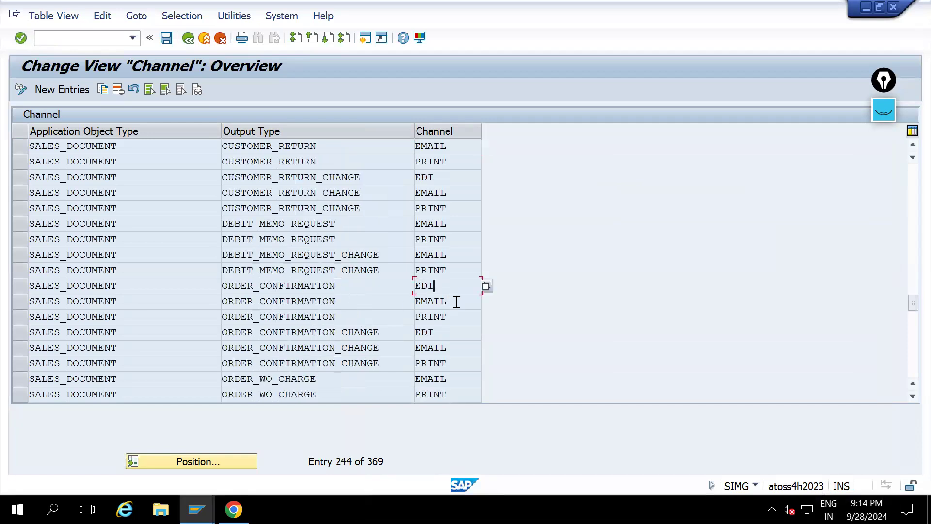
{"action": "left_click", "coordinate": [455, 302]}
{"action": "left_click", "coordinate": [451, 317]}
{"action": "left_click", "coordinate": [386, 334]}
{"action": "left_click", "coordinate": [457, 335]}
{"action": "left_click", "coordinate": [456, 318]}
{"action": "left_click", "coordinate": [487, 317]}
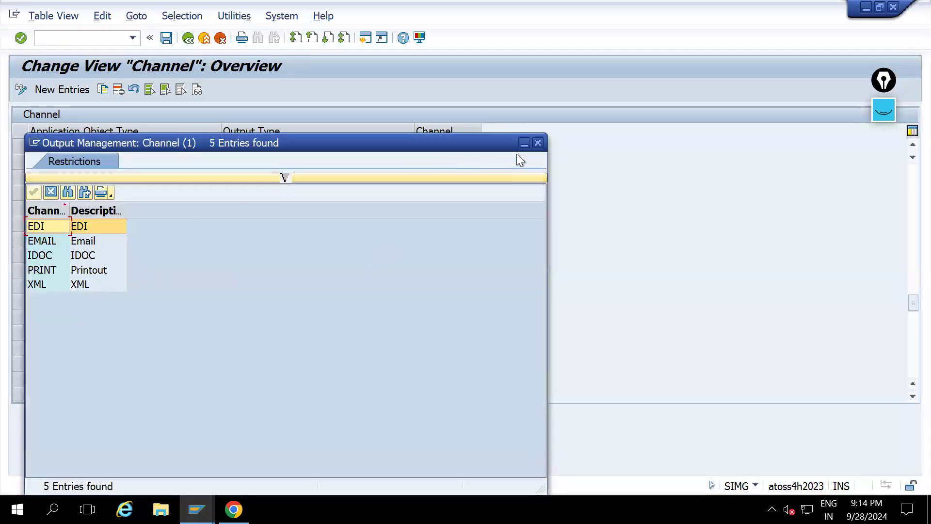
{"action": "left_click", "coordinate": [537, 143]}
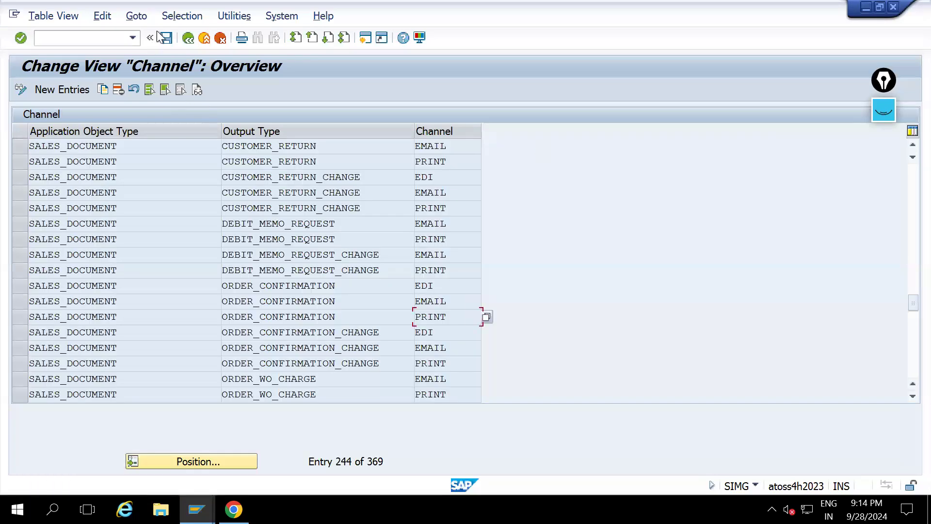
Leave the channel list and open the Assign Form Templates activity under Output Control.
{"action": "left_click", "coordinate": [189, 38]}
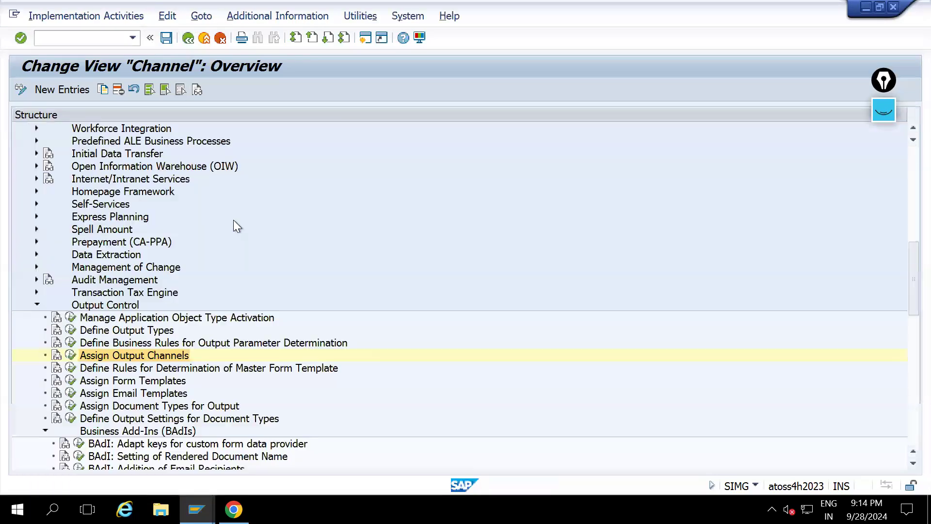
{"action": "left_click", "coordinate": [145, 382]}
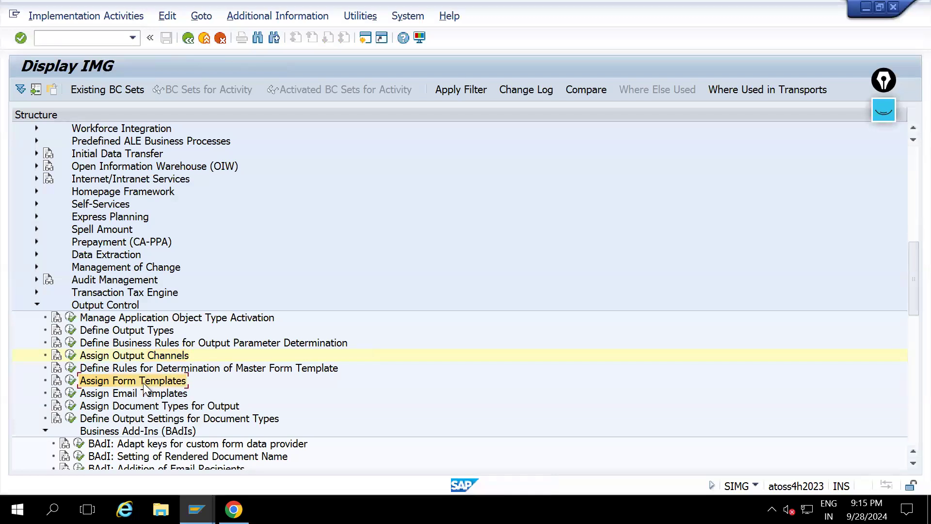
{"action": "left_click", "coordinate": [72, 381]}
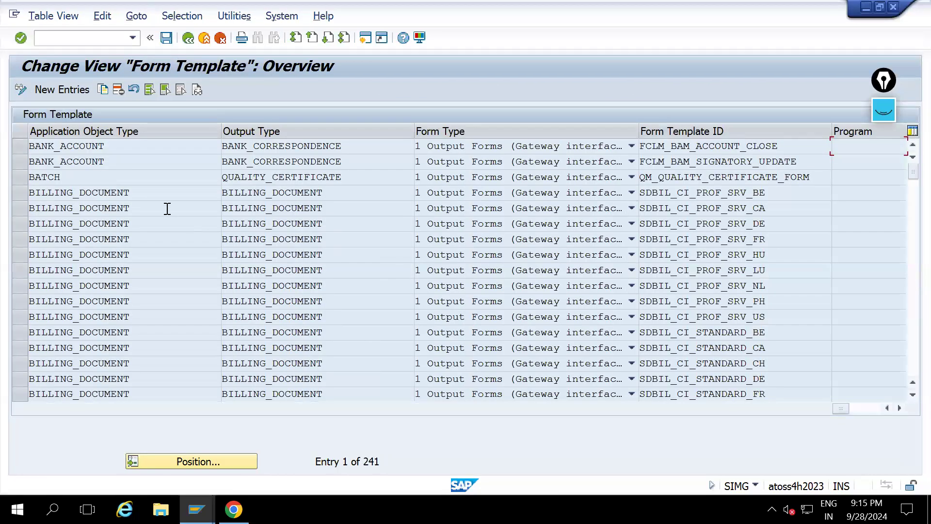
Position the form template list at the SALES_DOCUMENT entries and highlight the SD_SLS_ORDER_CONFIRM template assigned to ORDER_CONFIRMATION.
{"action": "left_click", "coordinate": [165, 462]}
{"action": "type", "text": "SALED"}
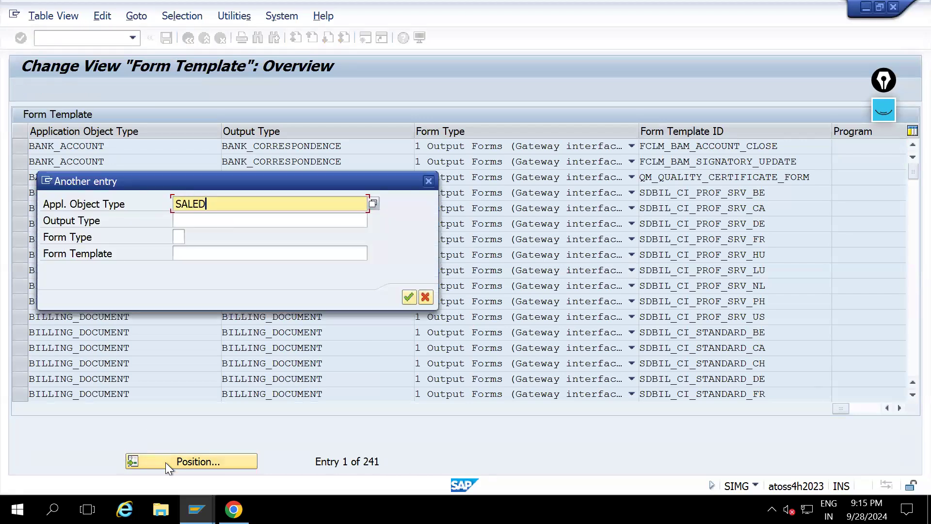
{"action": "key", "text": "BackSpace"}
{"action": "type", "text": "S DOC"}
{"action": "key", "text": "Return"}
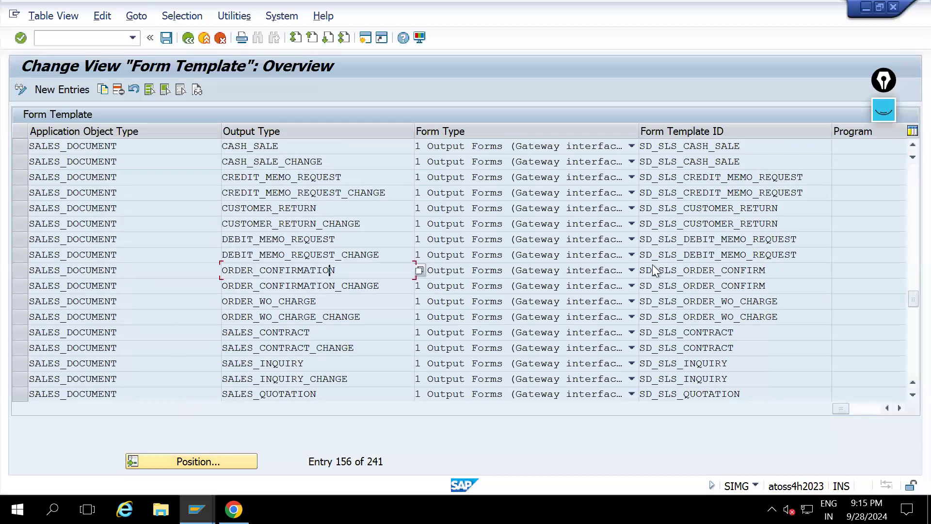
{"action": "left_click_drag", "start_coordinate": [772, 270], "coordinate": [646, 271]}
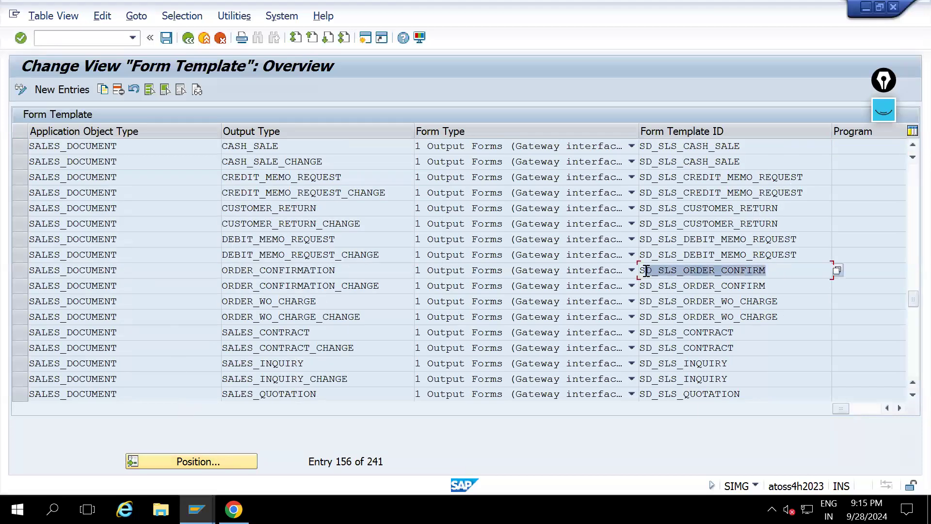
{"action": "left_click", "coordinate": [871, 271]}
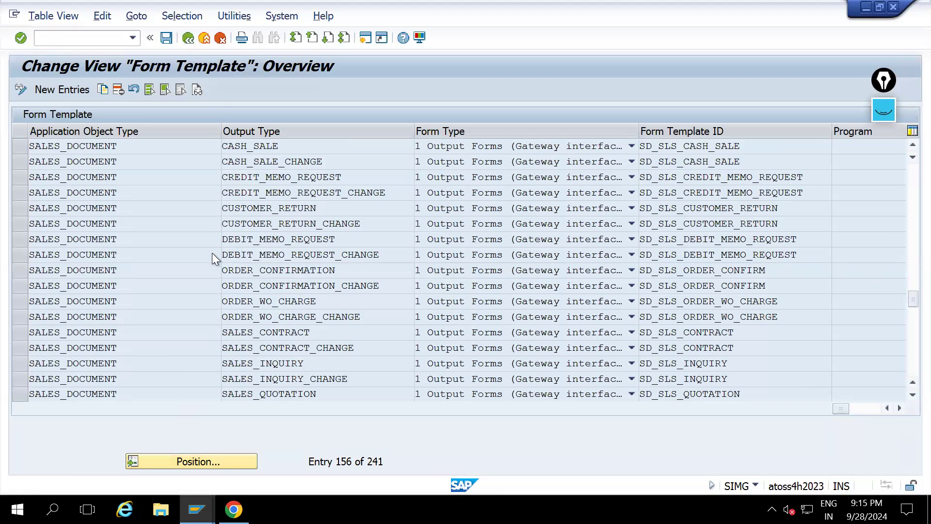
Leave the form template list and open the Define Business Rules for Output Parameter Determination activity in the browser.
{"action": "key", "text": "F3"}
{"action": "left_click", "coordinate": [175, 345]}
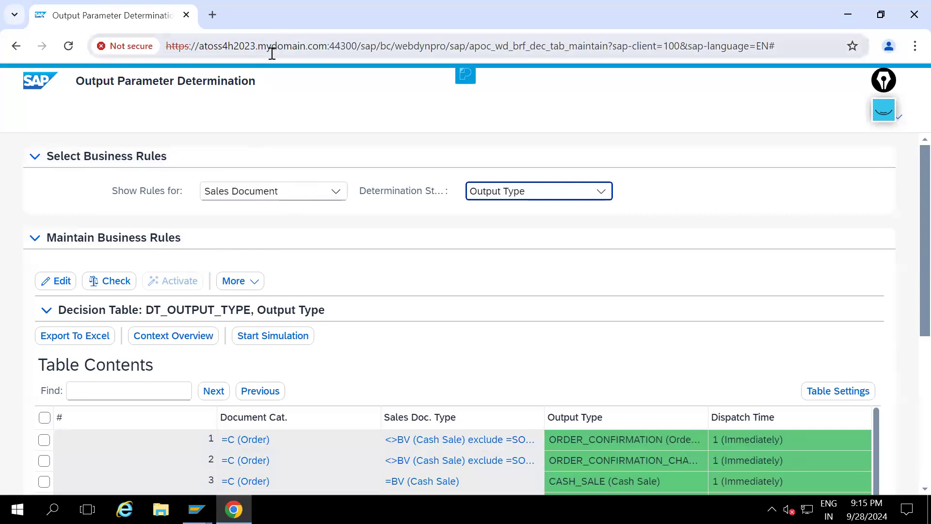
{"action": "left_click", "coordinate": [298, 113]}
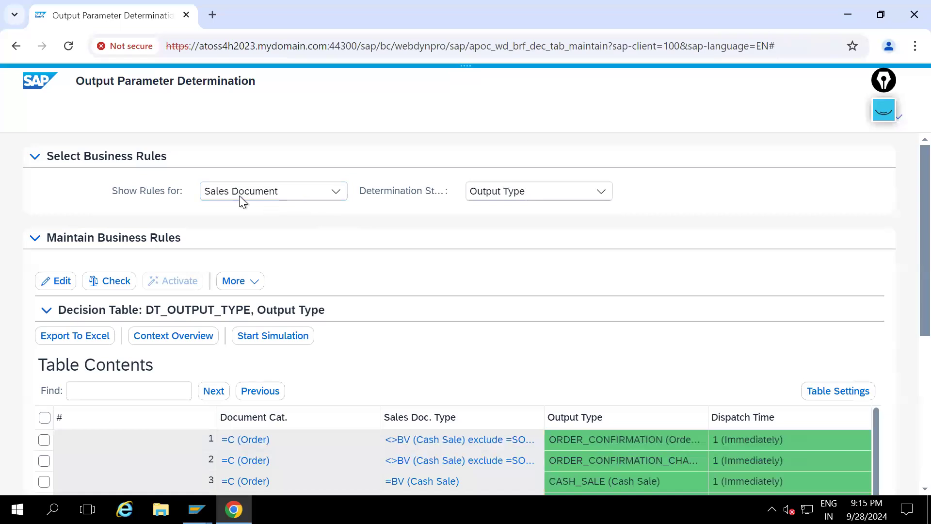
Browse the application objects available for the business rules while keeping Sales Document selected.
{"action": "left_click", "coordinate": [324, 193]}
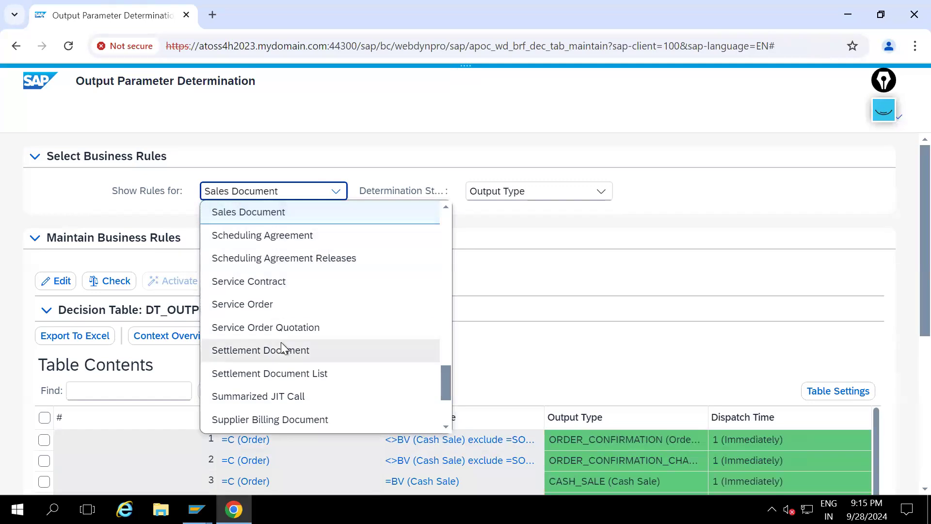
{"action": "scroll", "coordinate": [309, 295], "scroll_direction": "up", "scroll_amount": 5}
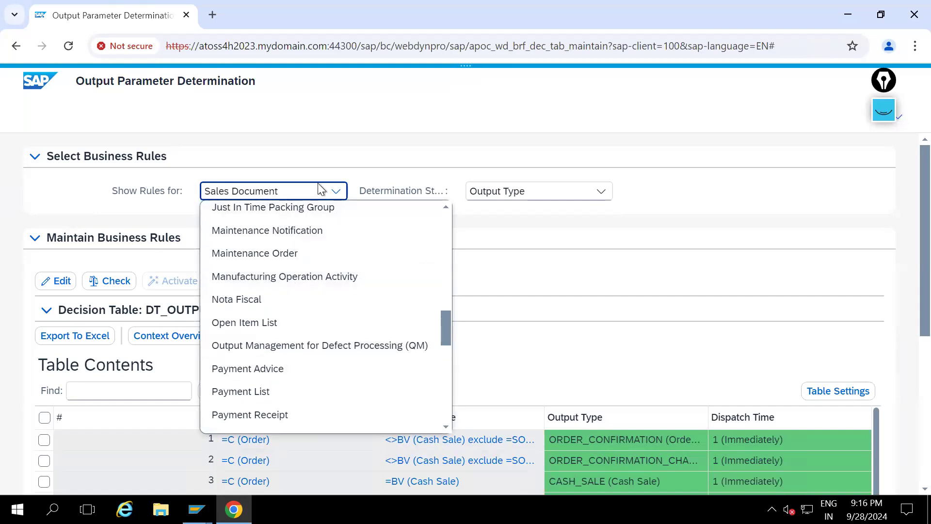
{"action": "left_click", "coordinate": [326, 158]}
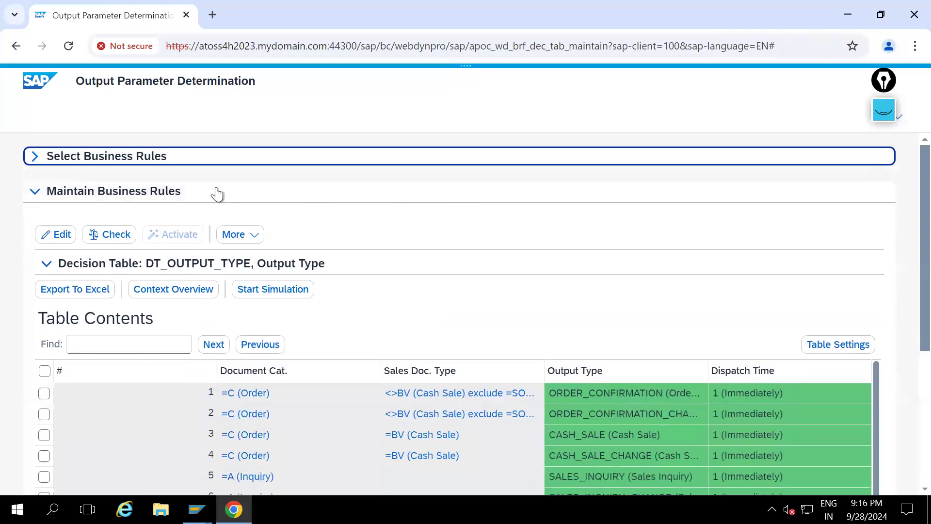
{"action": "left_click", "coordinate": [210, 156]}
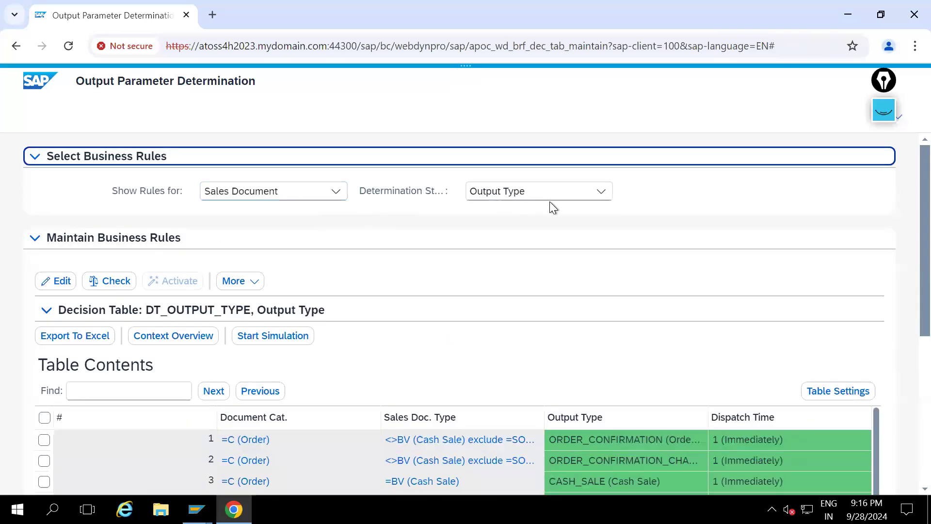
Choose the Output Type determination step for Sales Document and review its decision table.
{"action": "left_click", "coordinate": [606, 197]}
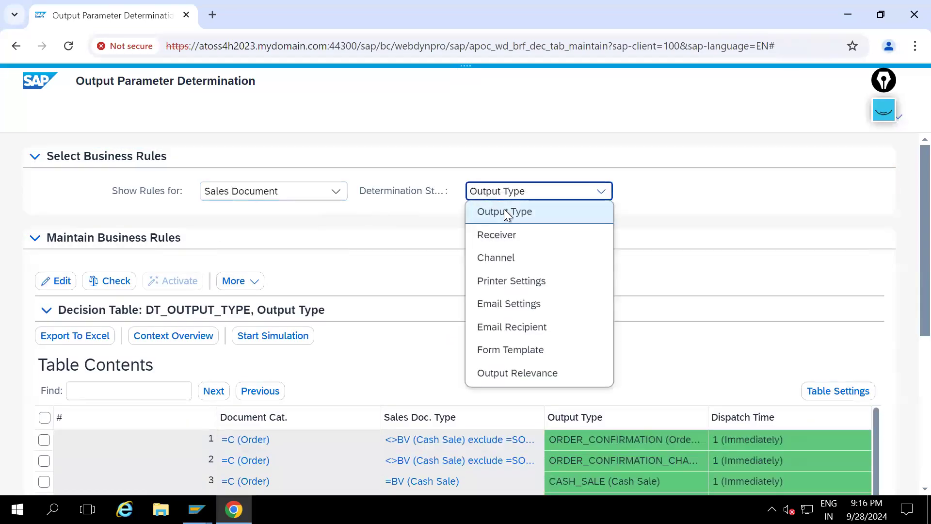
{"action": "left_click", "coordinate": [502, 210]}
{"action": "scroll", "coordinate": [904, 281], "scroll_direction": "down", "scroll_amount": 4}
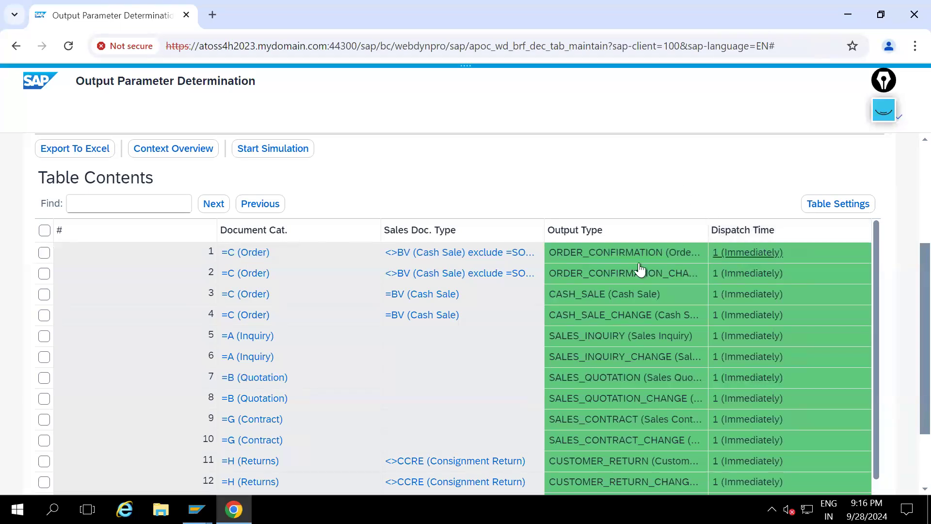
{"action": "scroll", "coordinate": [743, 184], "scroll_direction": "up", "scroll_amount": 2}
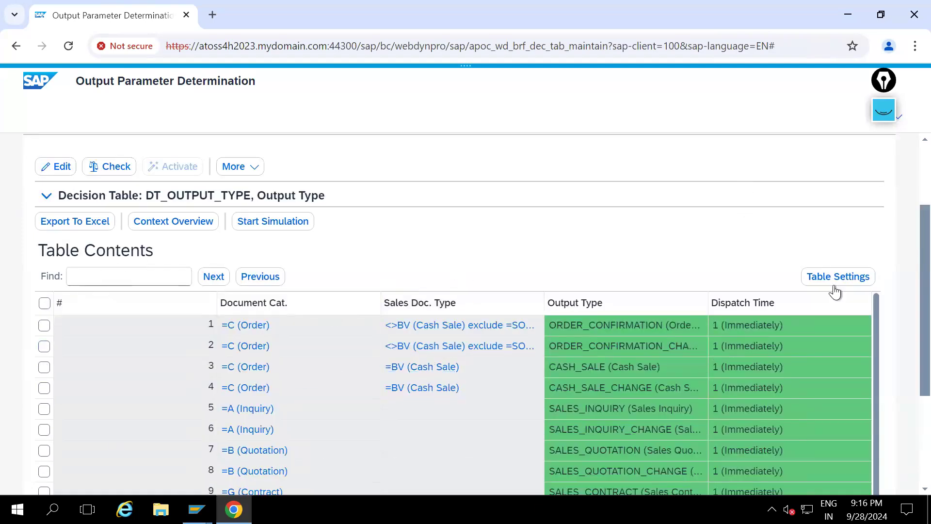
{"action": "scroll", "coordinate": [283, 257], "scroll_direction": "up", "scroll_amount": 3}
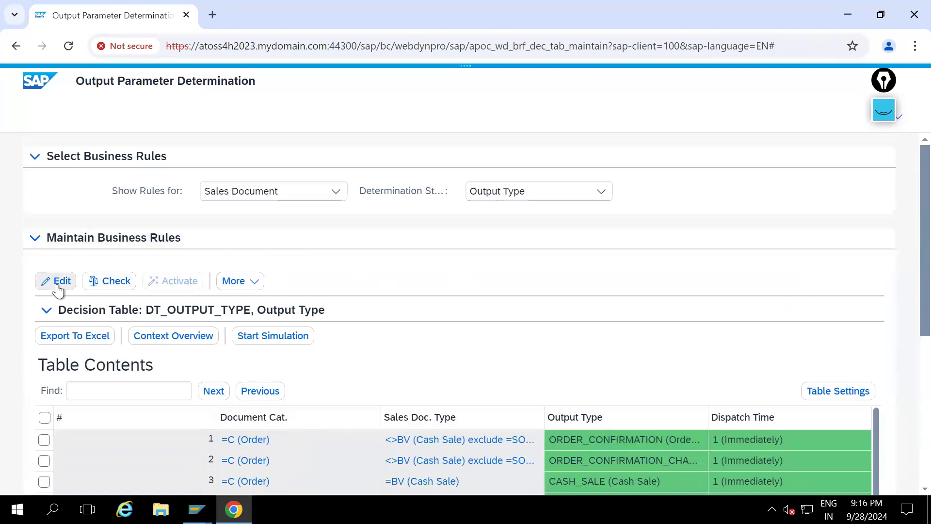
Switch the Output Type decision table to edit mode and open its table settings at the list of columns.
{"action": "left_click", "coordinate": [57, 281]}
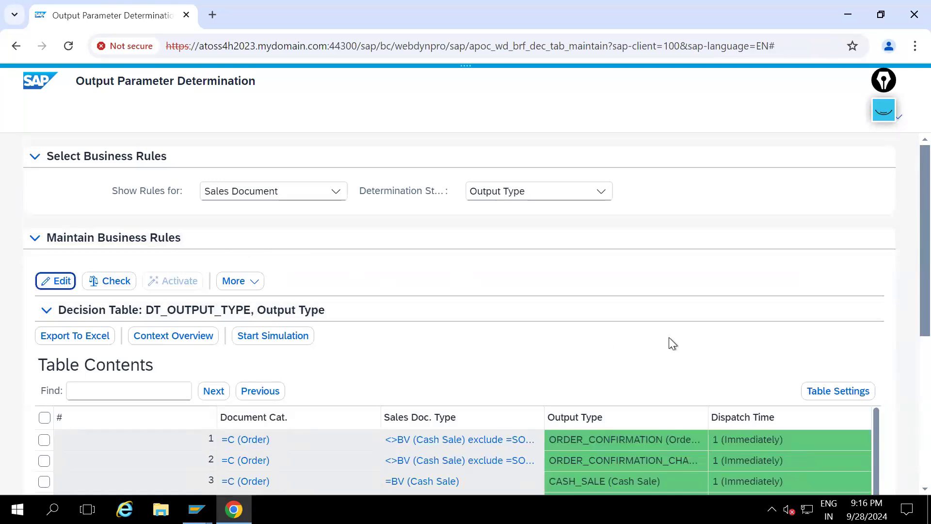
{"action": "scroll", "coordinate": [720, 334], "scroll_direction": "down", "scroll_amount": 4}
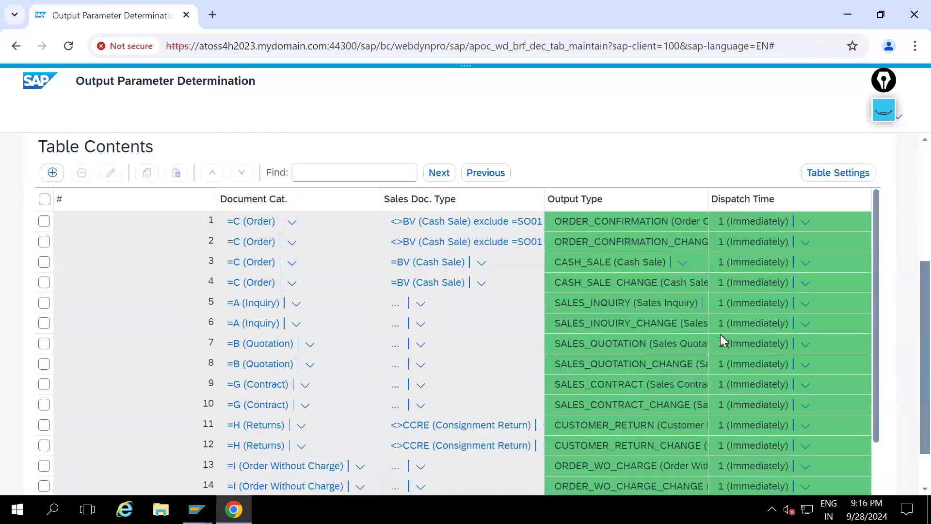
{"action": "left_click", "coordinate": [842, 180]}
{"action": "scroll", "coordinate": [462, 354], "scroll_direction": "down", "scroll_amount": 3}
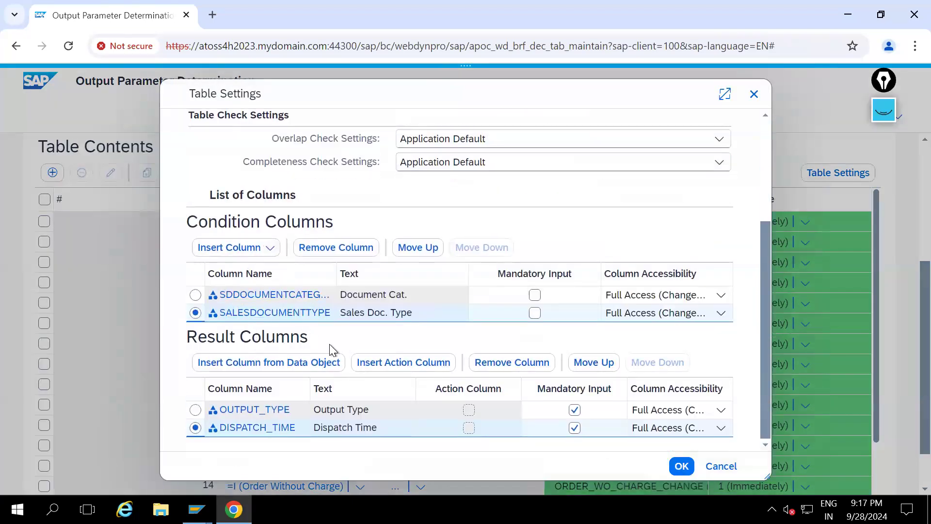
Show the ways to insert a condition column into the decision table, without inserting one.
{"action": "left_click", "coordinate": [394, 368]}
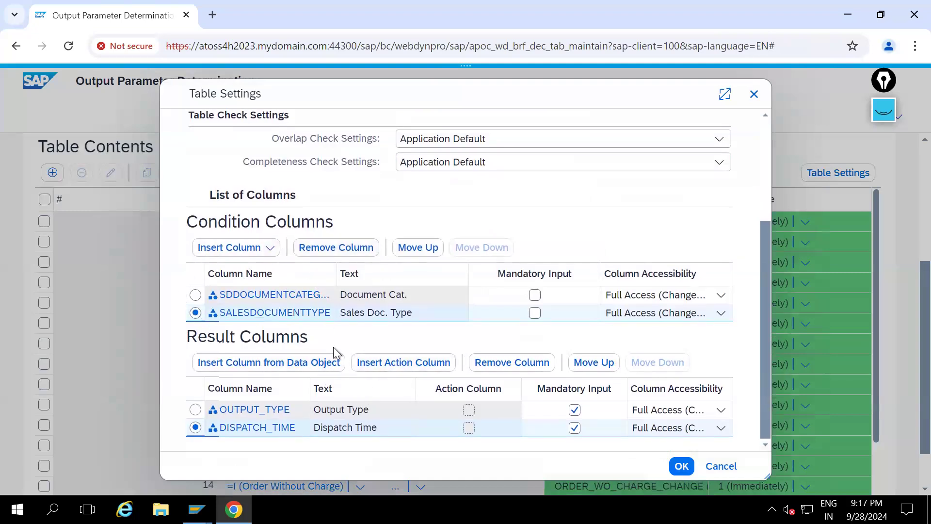
{"action": "left_click", "coordinate": [261, 249]}
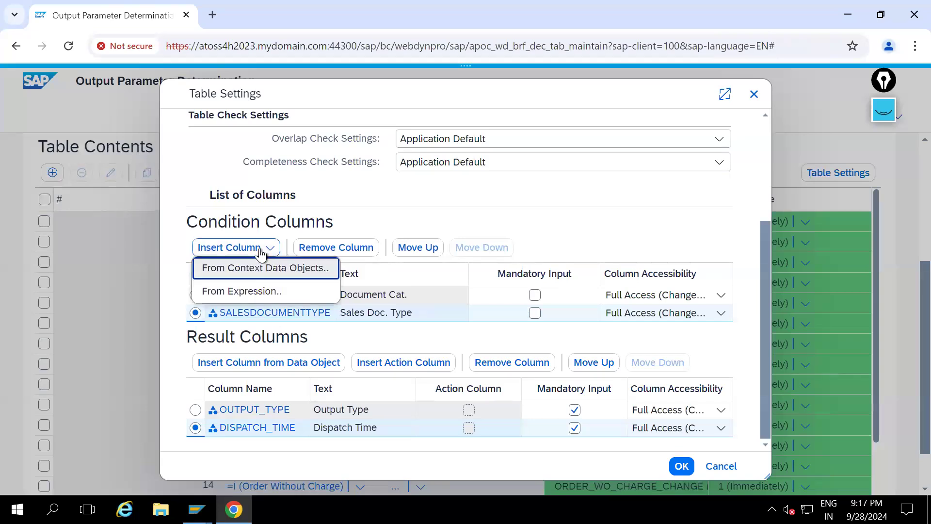
{"action": "left_click", "coordinate": [244, 249]}
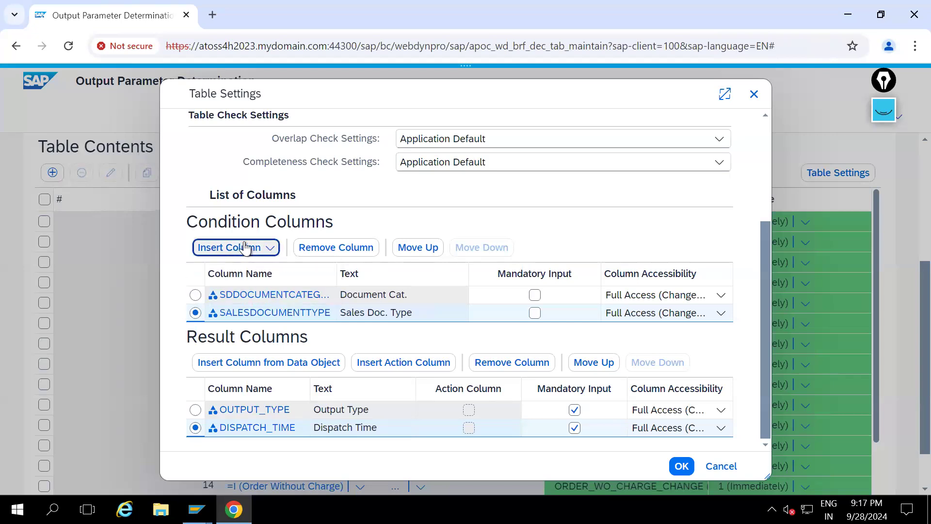
Reopen the Output Type table settings and bring up the context query for inserting a condition column from context data objects.
{"action": "left_click", "coordinate": [681, 467]}
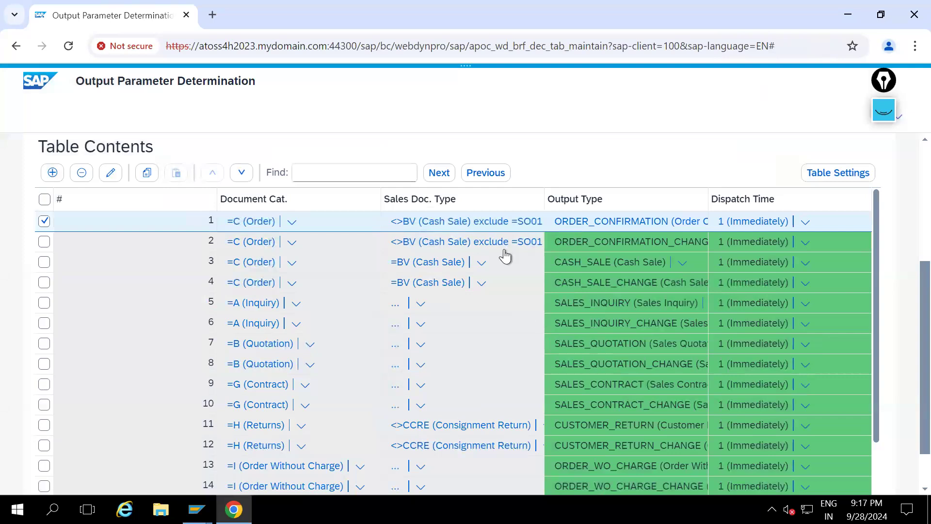
{"action": "left_click", "coordinate": [846, 180]}
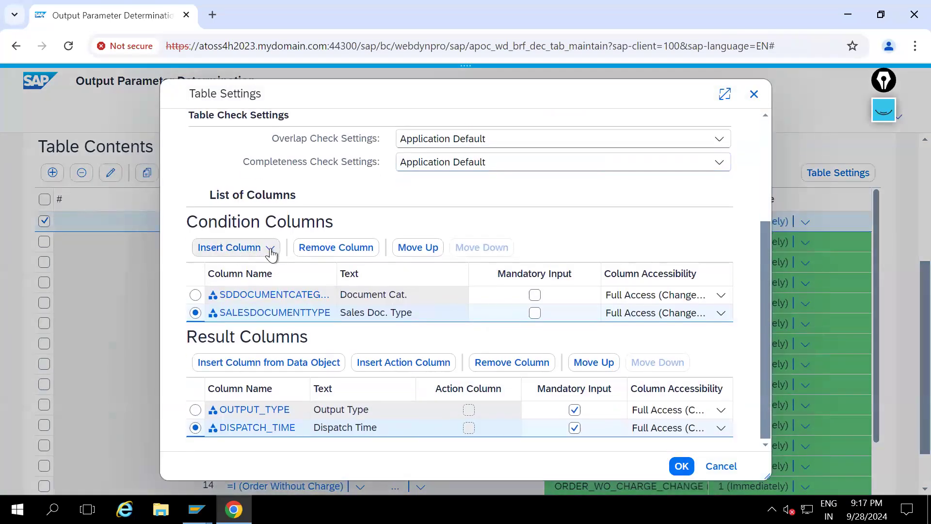
{"action": "left_click", "coordinate": [271, 253]}
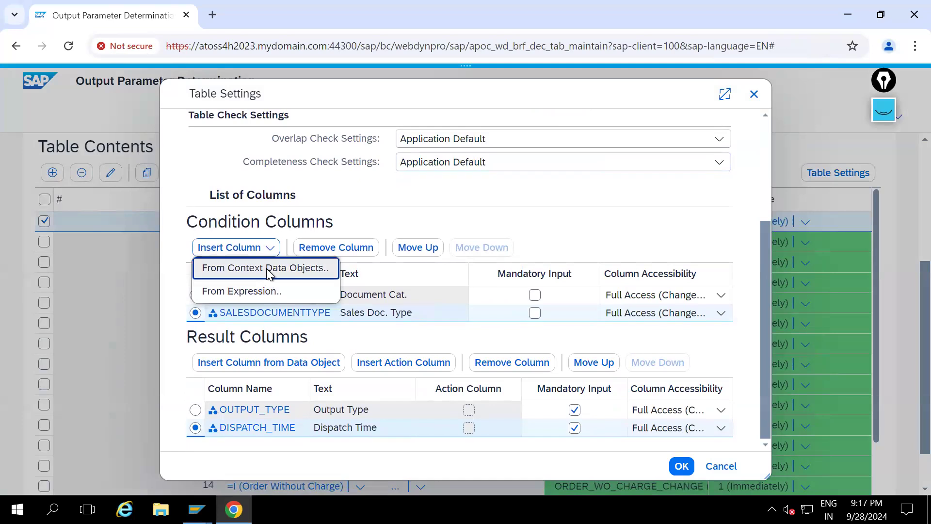
{"action": "left_click", "coordinate": [644, 263]}
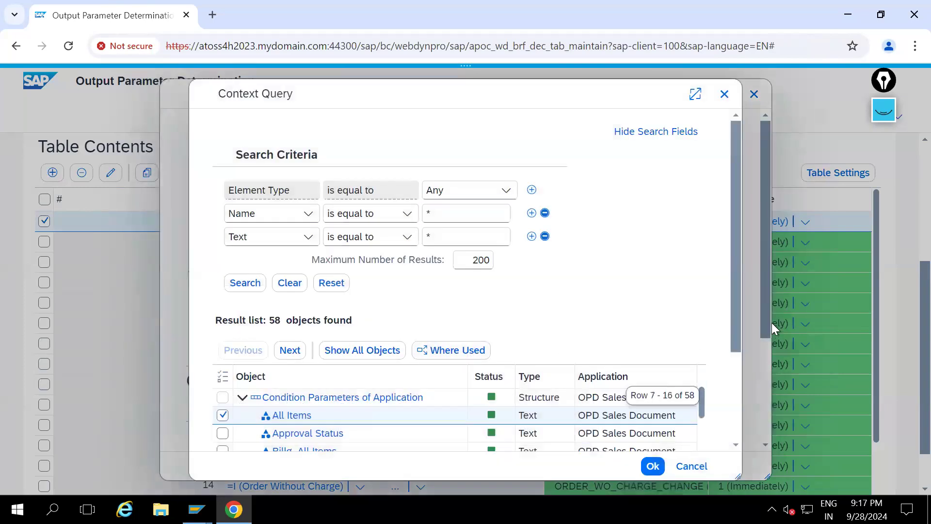
Browse the condition parameters available for sales documents, then close the query and table settings without inserting a column.
{"action": "scroll", "coordinate": [730, 369], "scroll_direction": "down", "scroll_amount": 2}
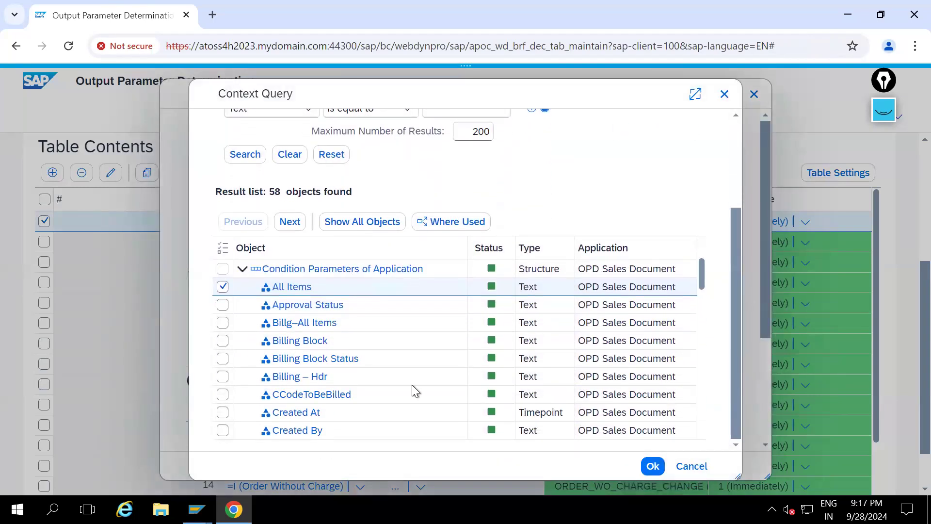
{"action": "scroll", "coordinate": [318, 407], "scroll_direction": "down", "scroll_amount": 3}
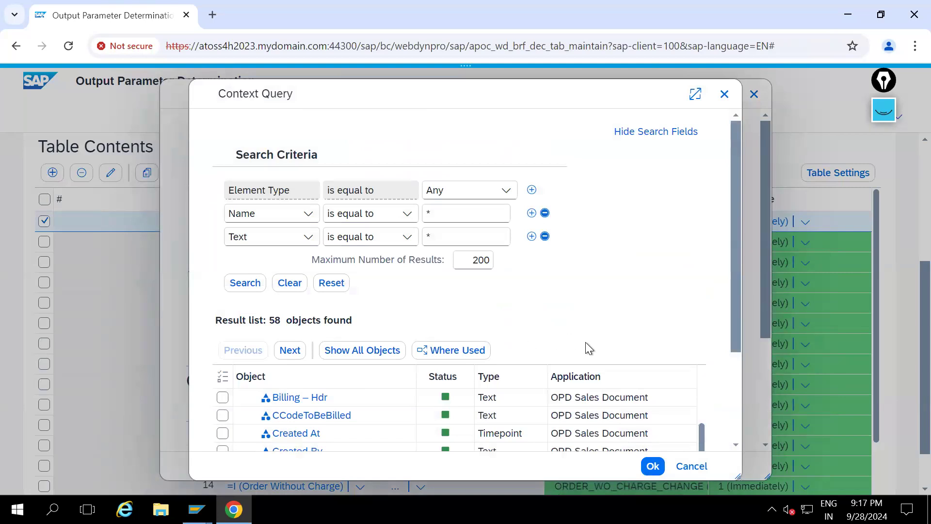
{"action": "scroll", "coordinate": [733, 369], "scroll_direction": "down", "scroll_amount": 4}
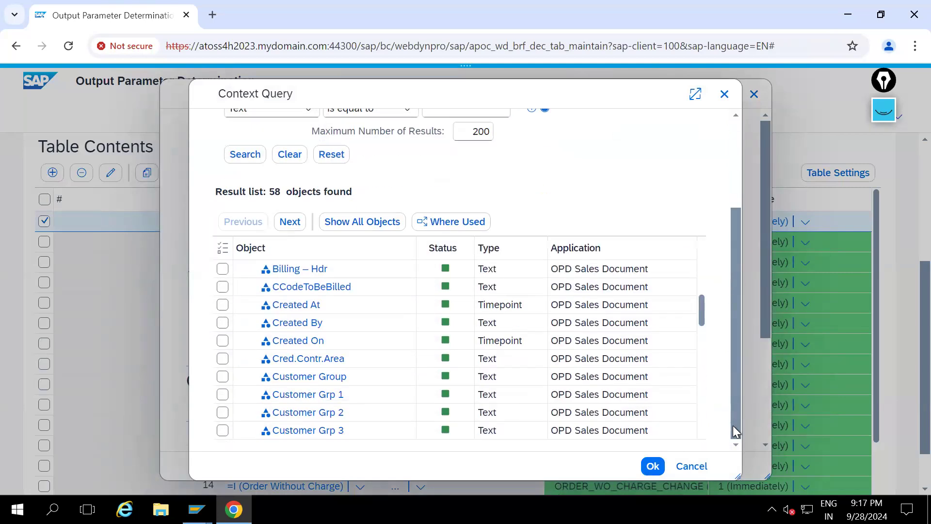
{"action": "scroll", "coordinate": [738, 372], "scroll_direction": "down", "scroll_amount": 3}
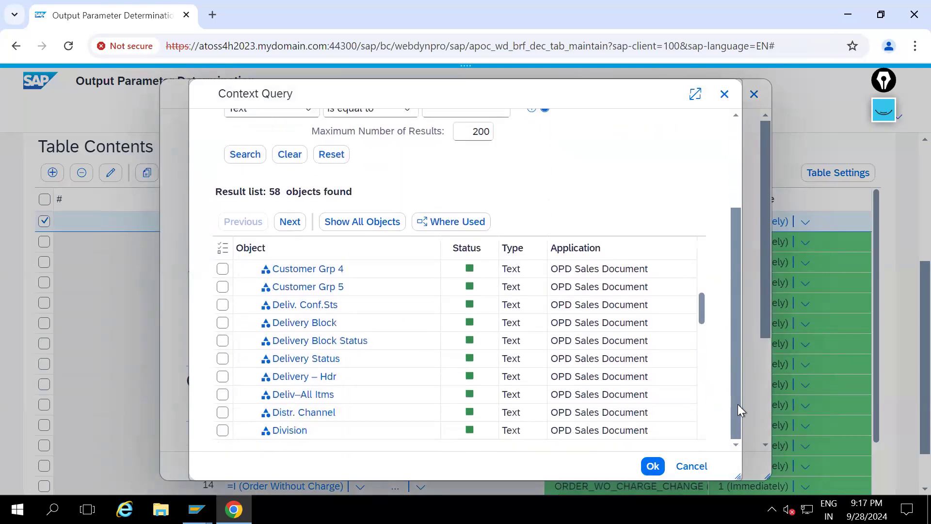
{"action": "left_click_drag", "start_coordinate": [702, 310], "coordinate": [708, 369]}
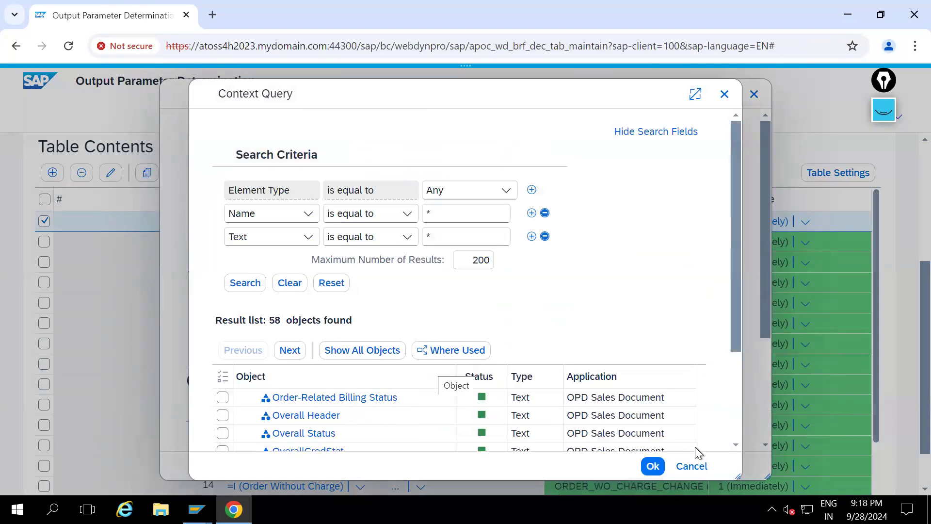
{"action": "left_click", "coordinate": [694, 464]}
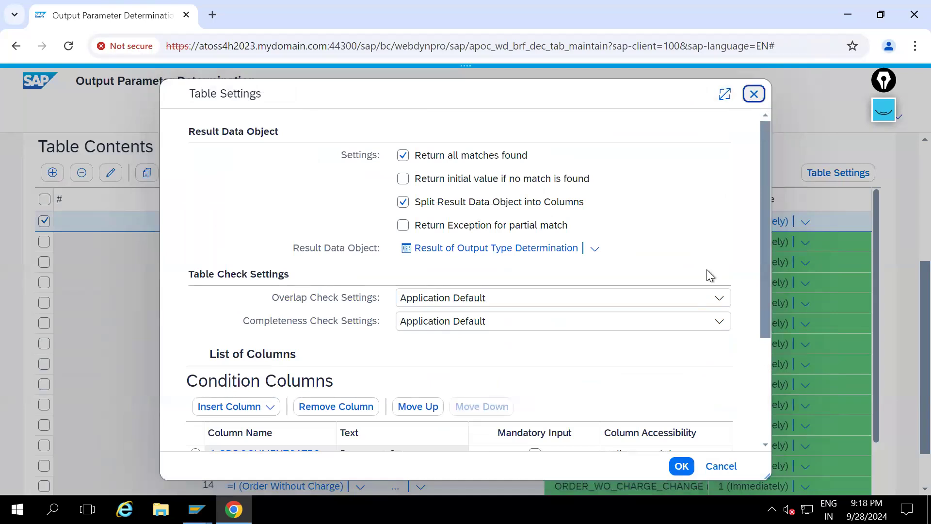
{"action": "left_click", "coordinate": [681, 465]}
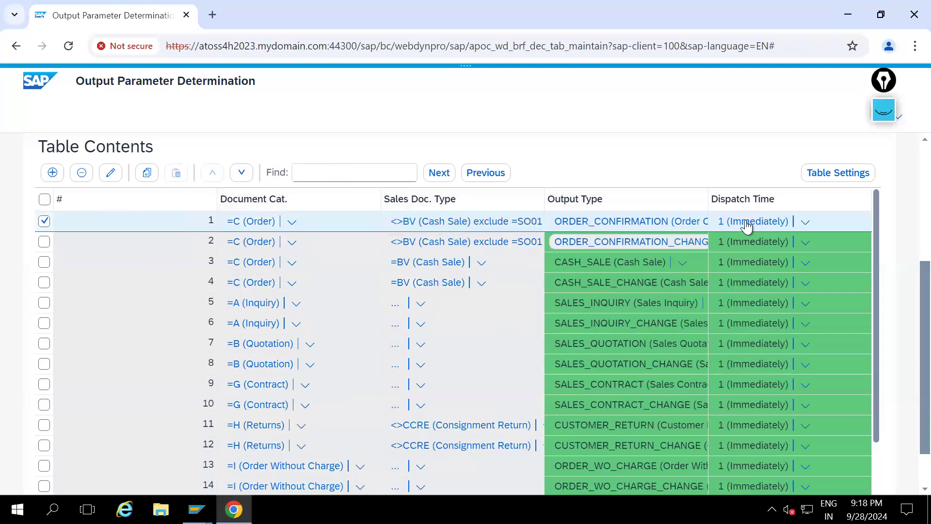
Choose the Receiver determination step for Sales Document and review the roles assigned to the output types.
{"action": "scroll", "coordinate": [647, 159], "scroll_direction": "up", "scroll_amount": 3}
{"action": "left_click", "coordinate": [601, 191]}
{"action": "left_click", "coordinate": [517, 243]}
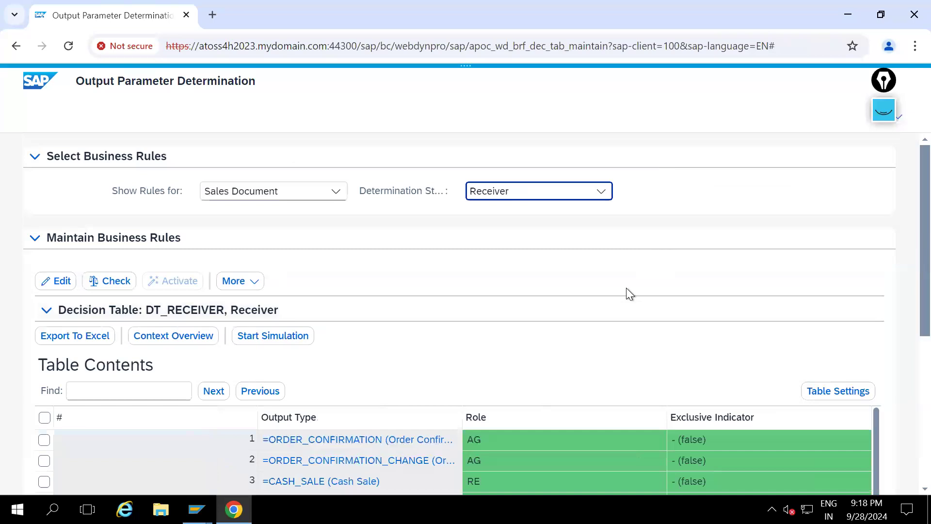
{"action": "scroll", "coordinate": [628, 291], "scroll_direction": "down", "scroll_amount": 3}
{"action": "scroll", "coordinate": [642, 280], "scroll_direction": "down", "scroll_amount": 3}
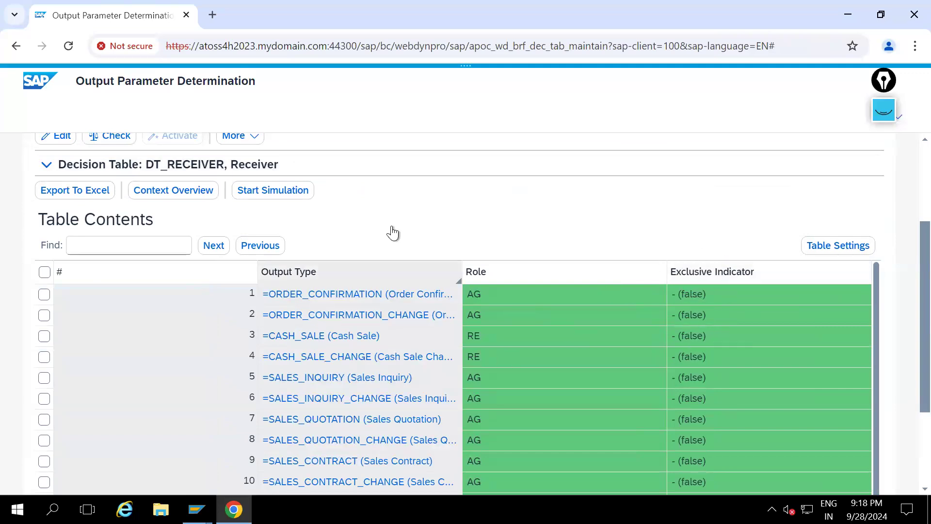
Choose the Channel determination step and review the channel assigned to each output type.
{"action": "scroll", "coordinate": [519, 217], "scroll_direction": "up", "scroll_amount": 3}
{"action": "left_click", "coordinate": [585, 192]}
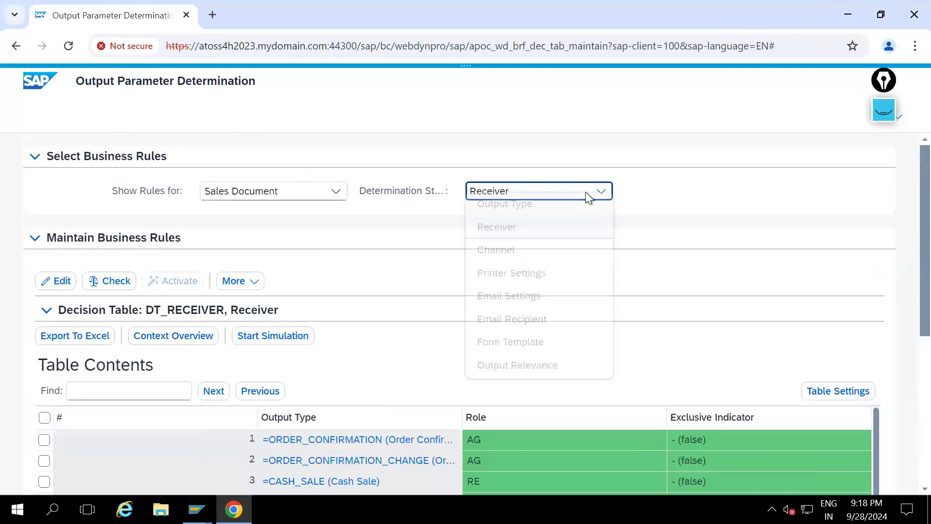
{"action": "left_click", "coordinate": [526, 261]}
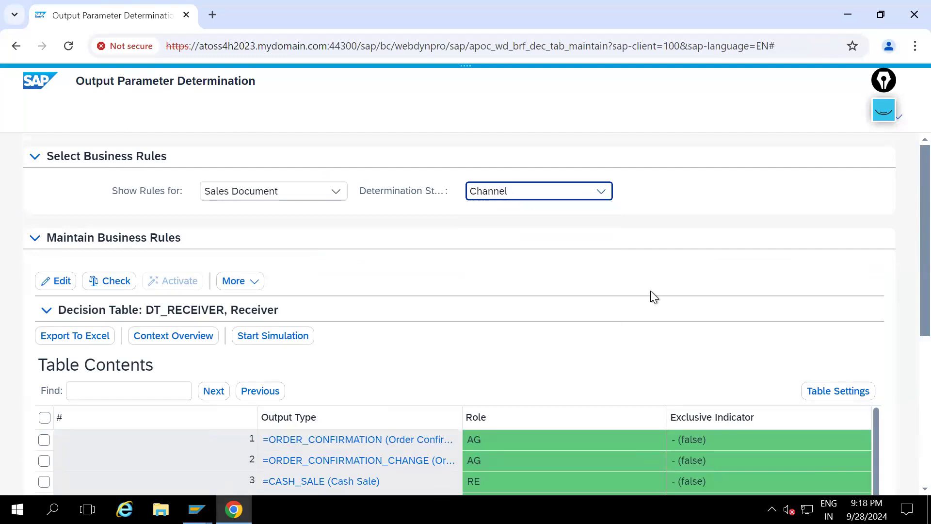
{"action": "scroll", "coordinate": [651, 290], "scroll_direction": "down", "scroll_amount": 5}
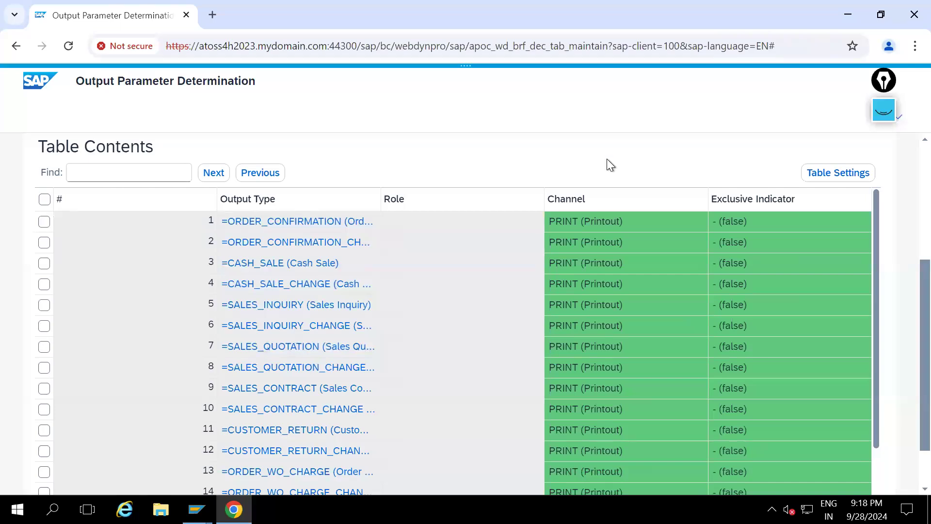
Choose the Printer Settings determination step and review its print queue and number of copies per output type.
{"action": "scroll", "coordinate": [606, 158], "scroll_direction": "up", "scroll_amount": 5}
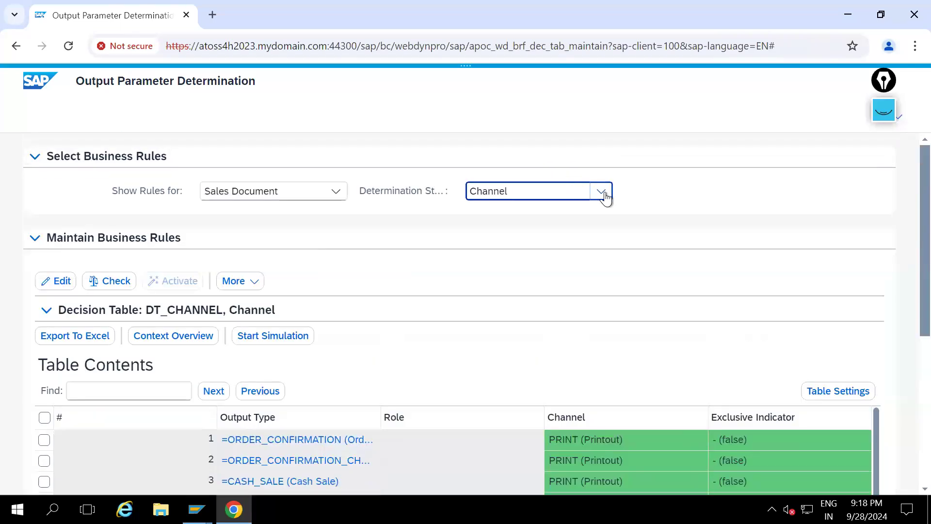
{"action": "left_click", "coordinate": [603, 196]}
{"action": "left_click", "coordinate": [534, 284]}
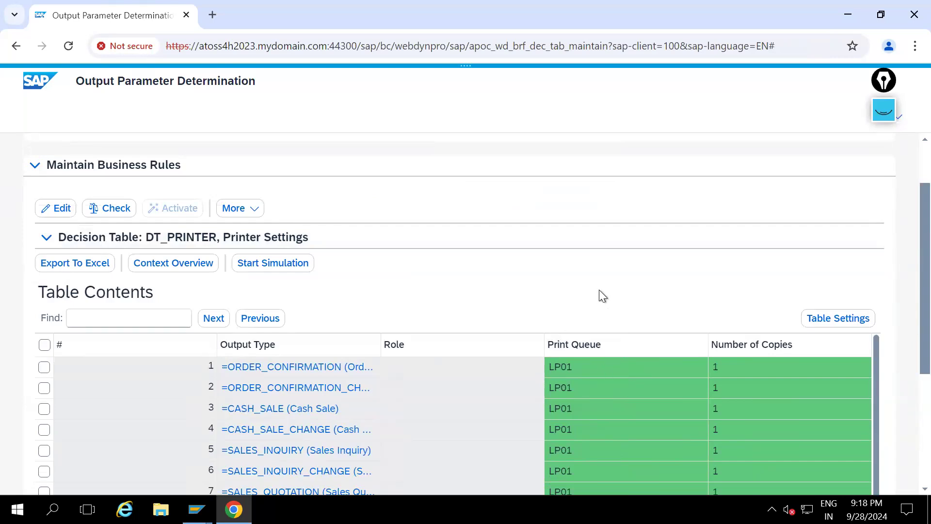
Choose the Email Settings determination step and examine its sender email and email template columns.
{"action": "scroll", "coordinate": [556, 287], "scroll_direction": "up", "scroll_amount": 2}
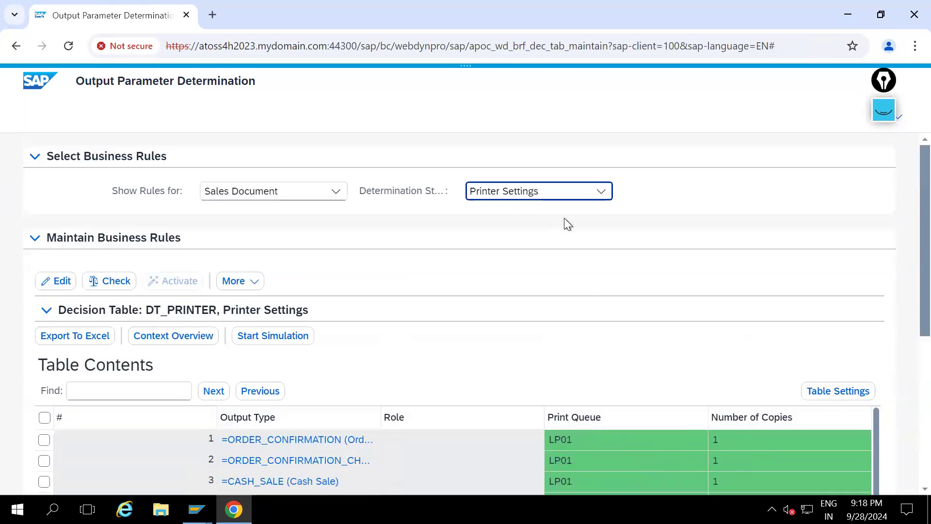
{"action": "left_click", "coordinate": [600, 192]}
{"action": "left_click", "coordinate": [516, 303]}
{"action": "scroll", "coordinate": [551, 296], "scroll_direction": "down", "scroll_amount": 3}
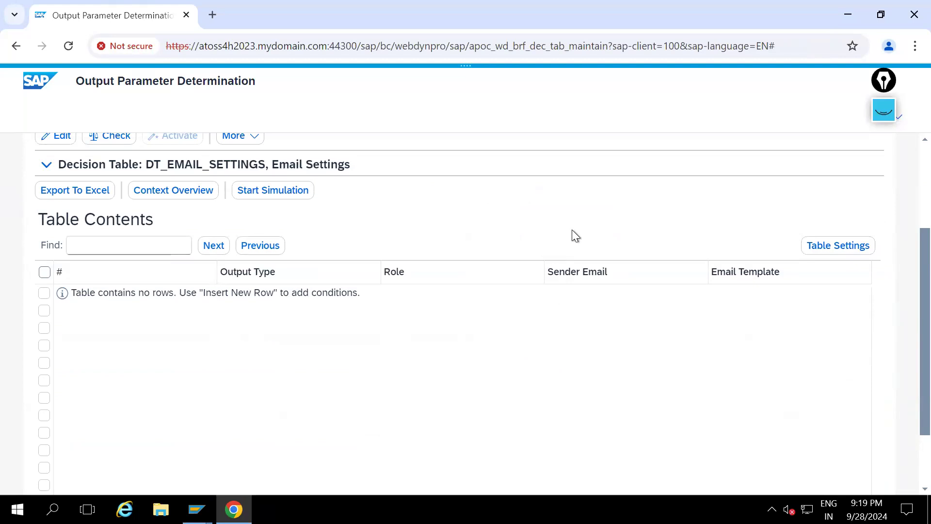
Choose the Email Recipient determination step and examine the columns of its decision table.
{"action": "scroll", "coordinate": [577, 225], "scroll_direction": "up", "scroll_amount": 3}
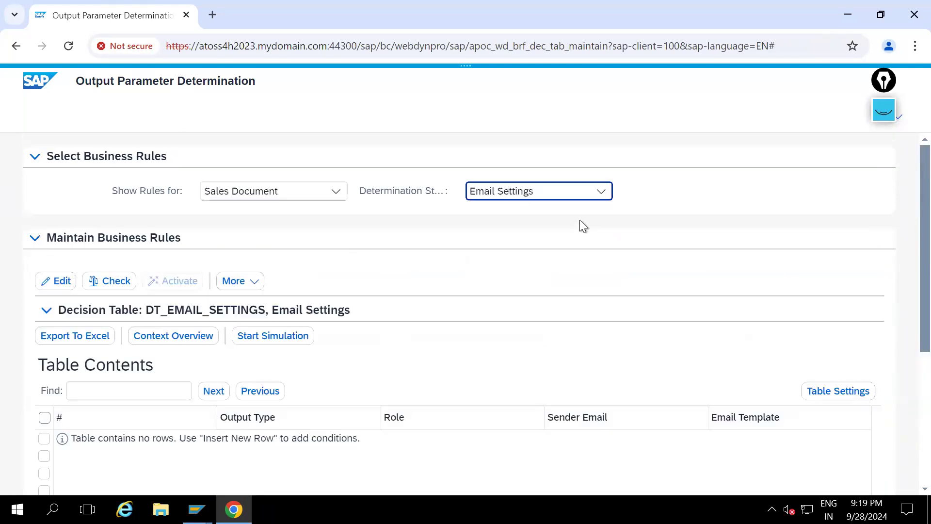
{"action": "left_click", "coordinate": [601, 192]}
{"action": "left_click", "coordinate": [514, 328]}
{"action": "scroll", "coordinate": [543, 338], "scroll_direction": "down", "scroll_amount": 1}
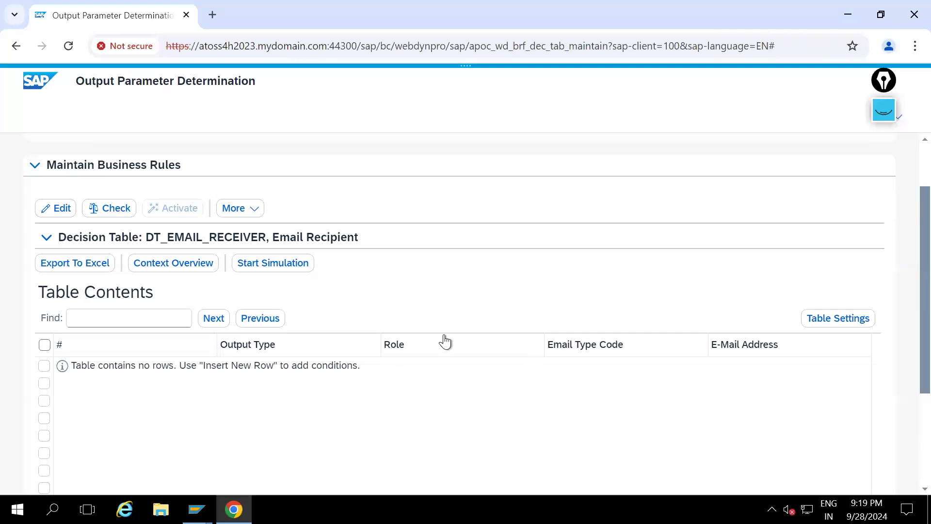
Choose the Form Template determination step and review its decision table rows through to the Form Template and Form Language columns.
{"action": "scroll", "coordinate": [532, 330], "scroll_direction": "up", "scroll_amount": 1}
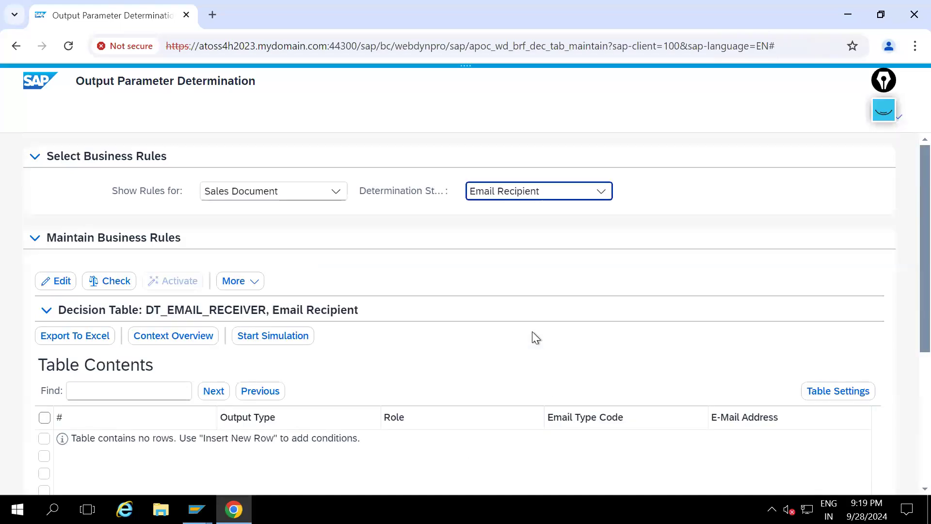
{"action": "left_click", "coordinate": [600, 203]}
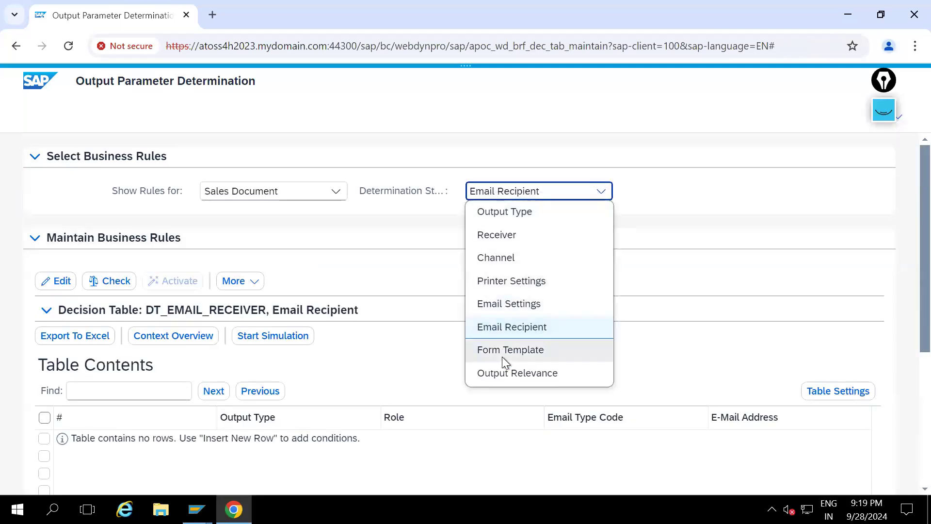
{"action": "left_click", "coordinate": [522, 359]}
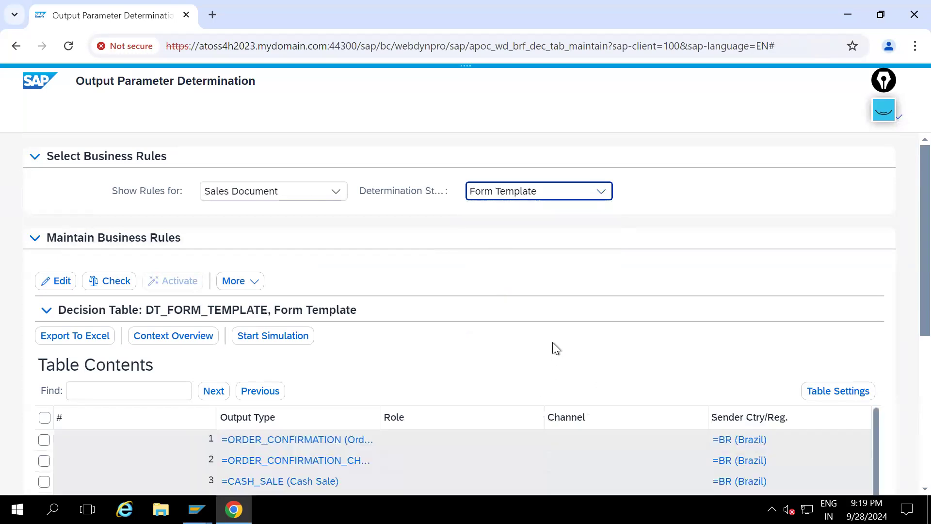
{"action": "scroll", "coordinate": [558, 339], "scroll_direction": "down", "scroll_amount": 3}
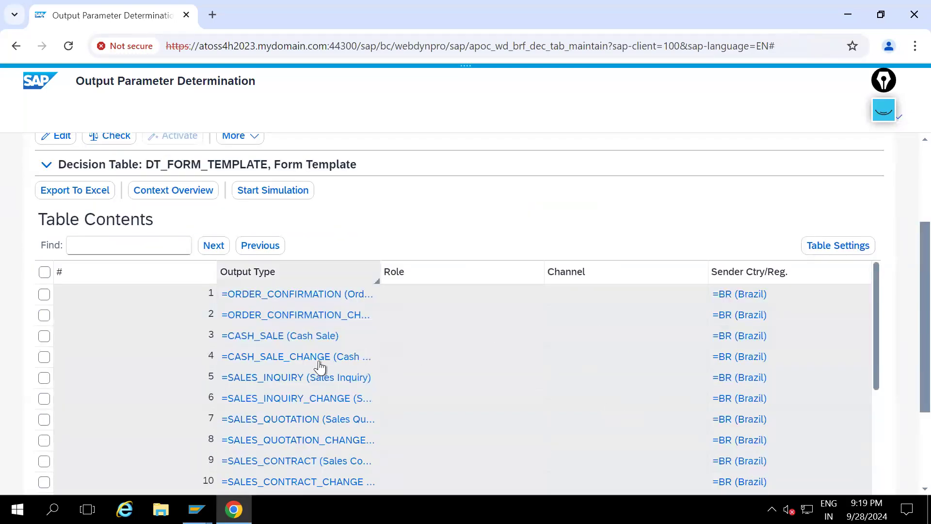
{"action": "scroll", "coordinate": [630, 346], "scroll_direction": "down", "scroll_amount": 3}
{"action": "scroll", "coordinate": [628, 358], "scroll_direction": "down", "scroll_amount": 3}
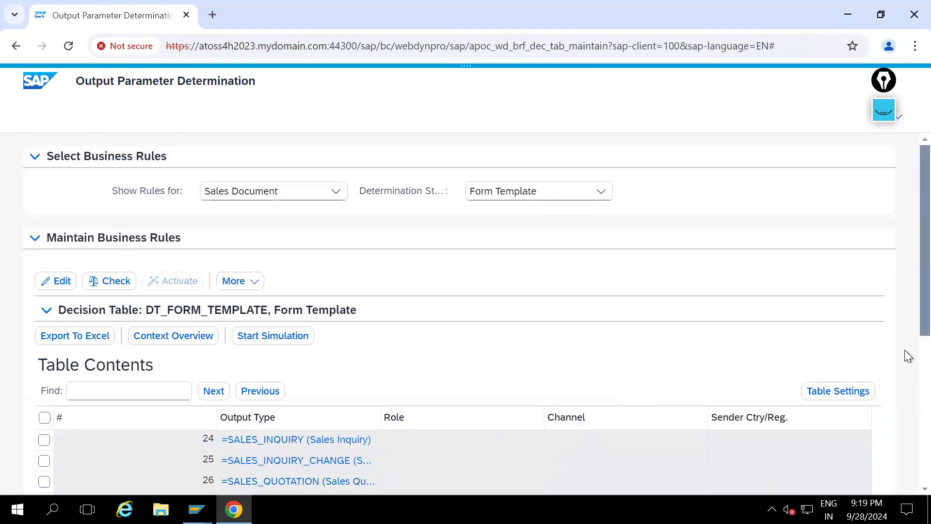
{"action": "scroll", "coordinate": [908, 356], "scroll_direction": "down", "scroll_amount": 5}
{"action": "left_click", "coordinate": [550, 469]}
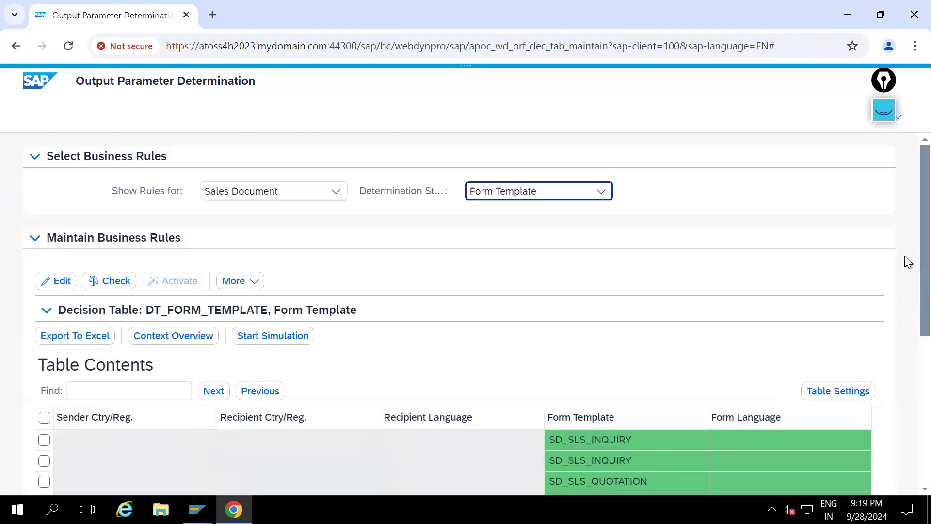
{"action": "scroll", "coordinate": [908, 291], "scroll_direction": "down", "scroll_amount": 5}
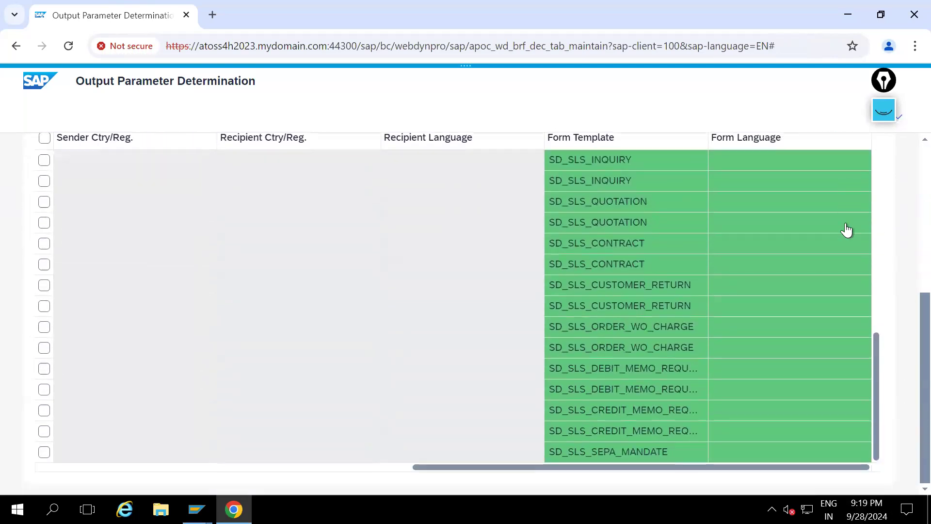
{"action": "scroll", "coordinate": [904, 290], "scroll_direction": "up", "scroll_amount": 5}
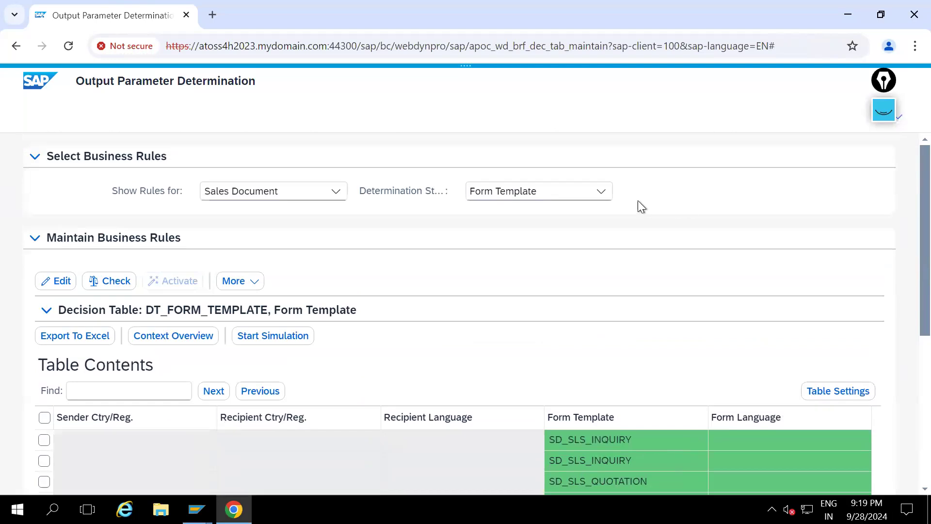
Choose the Output Relevance determination step, review the conditions in its decision table, and list all determination steps again.
{"action": "left_click", "coordinate": [599, 194]}
{"action": "left_click", "coordinate": [514, 374]}
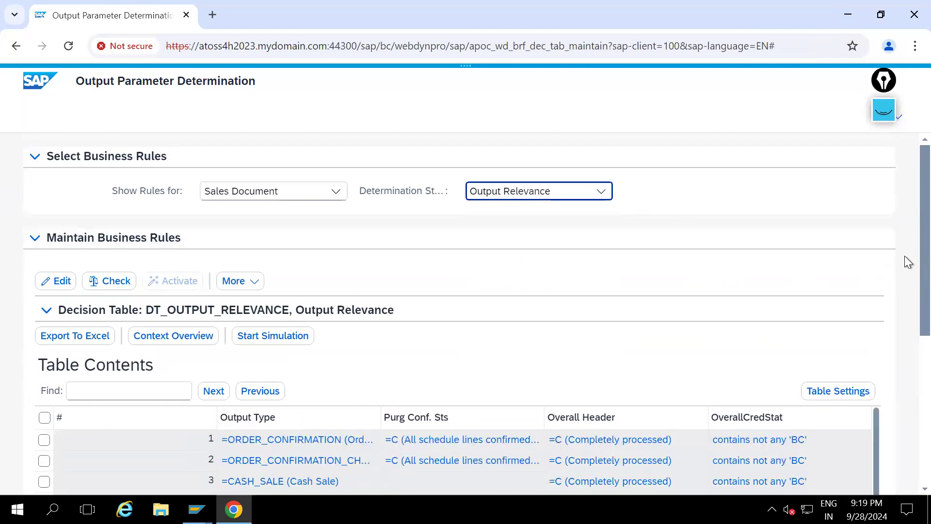
{"action": "scroll", "coordinate": [905, 339], "scroll_direction": "down", "scroll_amount": 4}
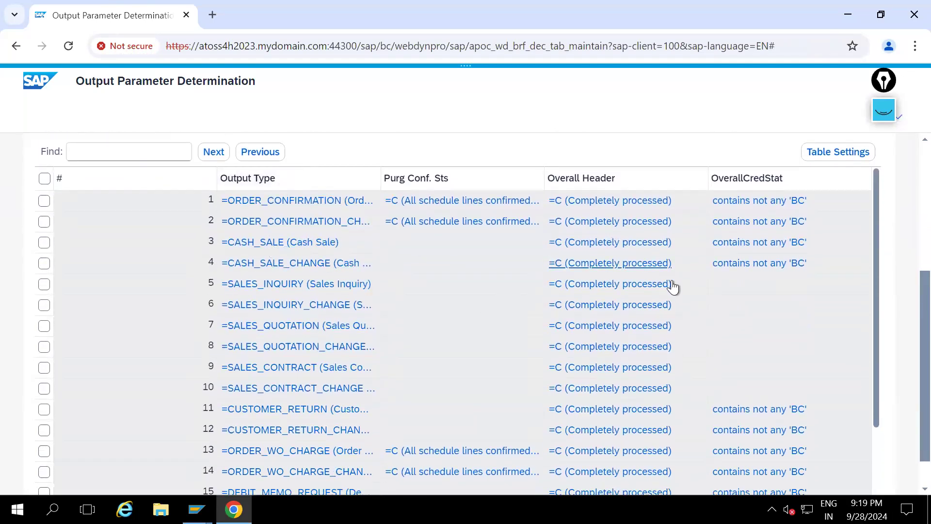
{"action": "scroll", "coordinate": [672, 287], "scroll_direction": "down", "scroll_amount": 3}
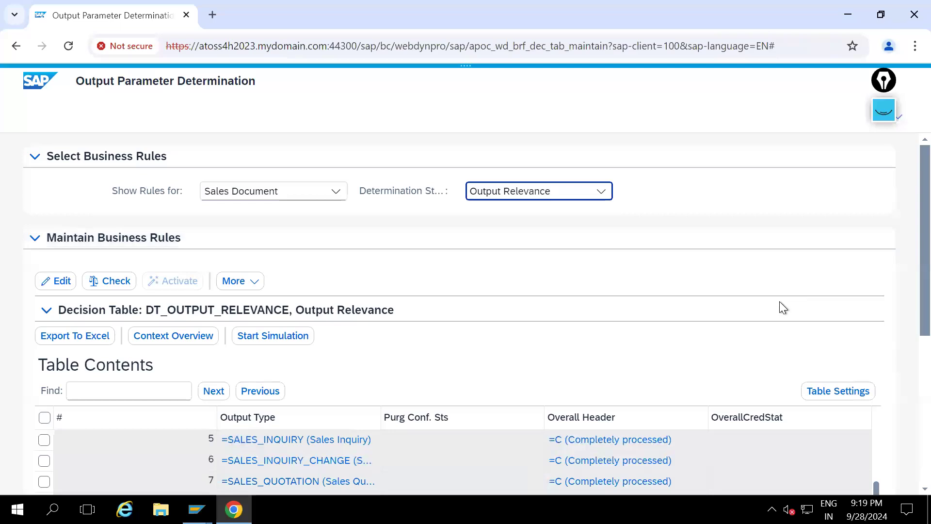
{"action": "scroll", "coordinate": [778, 311], "scroll_direction": "down", "scroll_amount": 3}
{"action": "scroll", "coordinate": [706, 233], "scroll_direction": "up", "scroll_amount": 3}
{"action": "scroll", "coordinate": [645, 204], "scroll_direction": "up", "scroll_amount": 3}
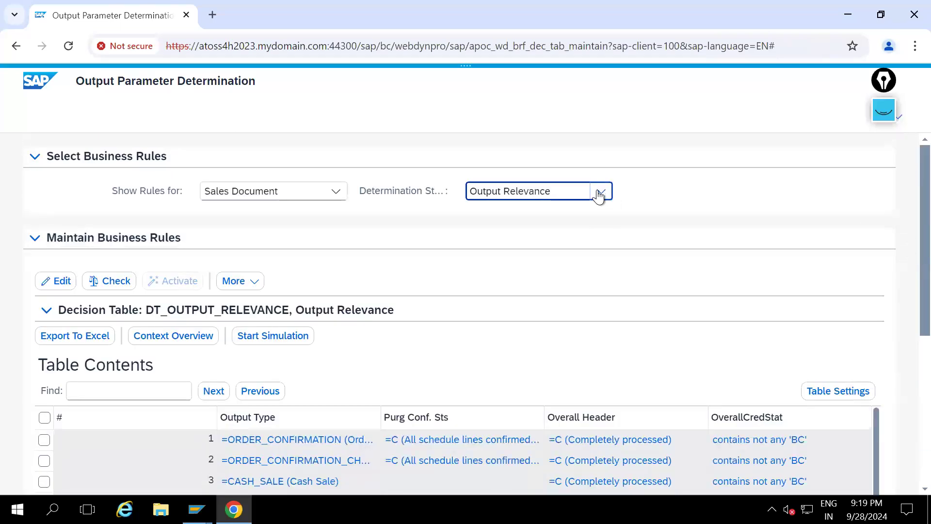
{"action": "left_click", "coordinate": [600, 193]}
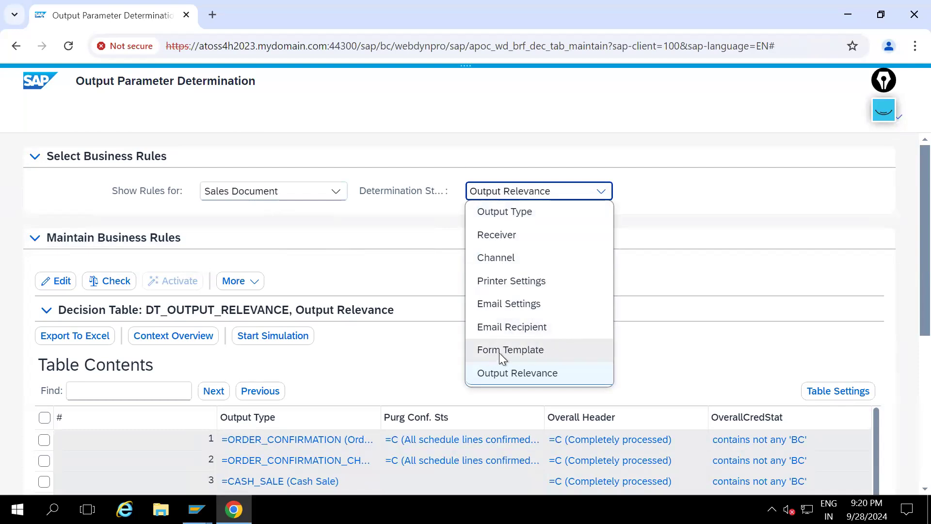
Switch to the SAP GUI window with the Create Sales Documents screen and enter order type OR.
{"action": "left_click", "coordinate": [726, 336]}
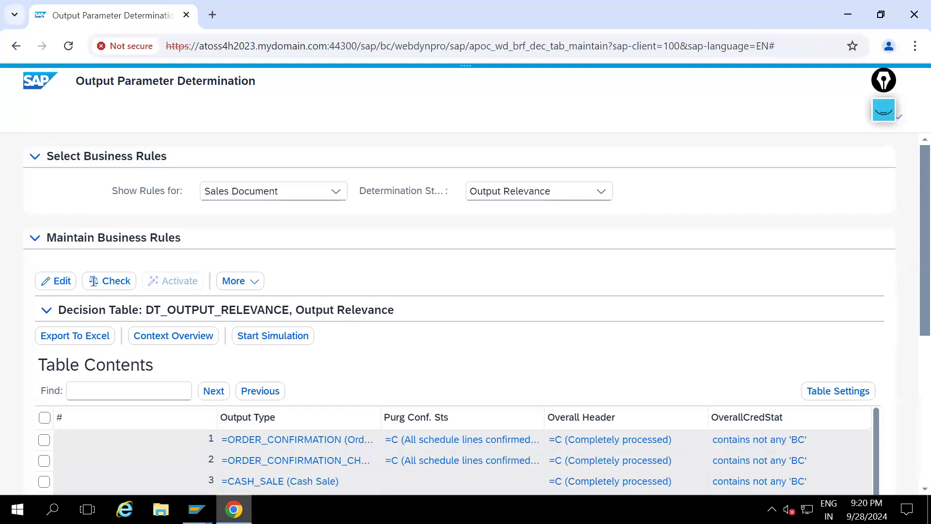
{"action": "mouse_move", "coordinate": [196, 509]}
{"action": "left_click", "coordinate": [264, 453]}
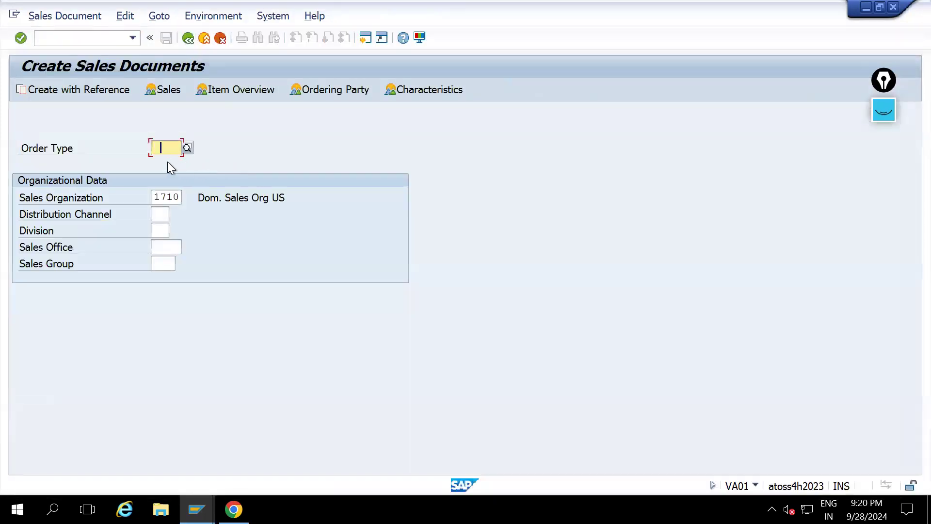
{"action": "type", "text": "OR"}
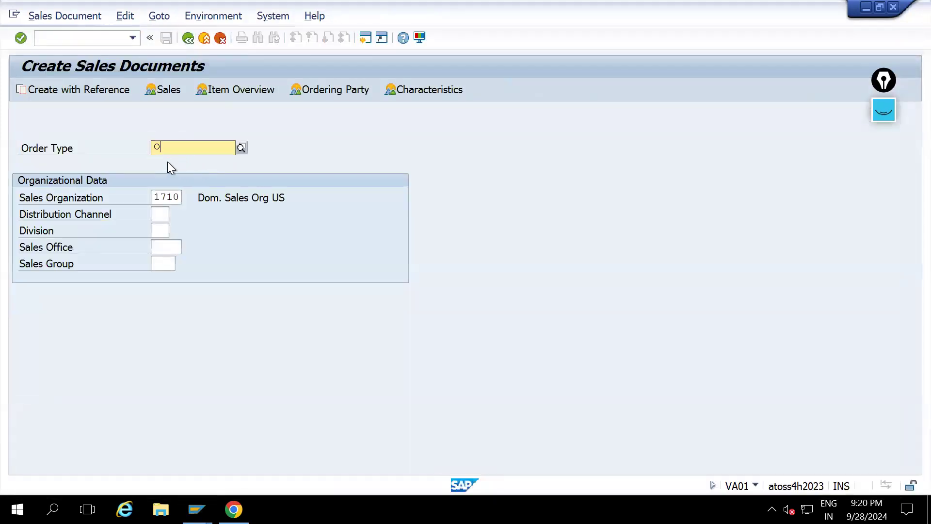
Enter distribution channel 10 and division 00 for sales organization 1710, and proceed to the standard order overview.
{"action": "left_click", "coordinate": [172, 203]}
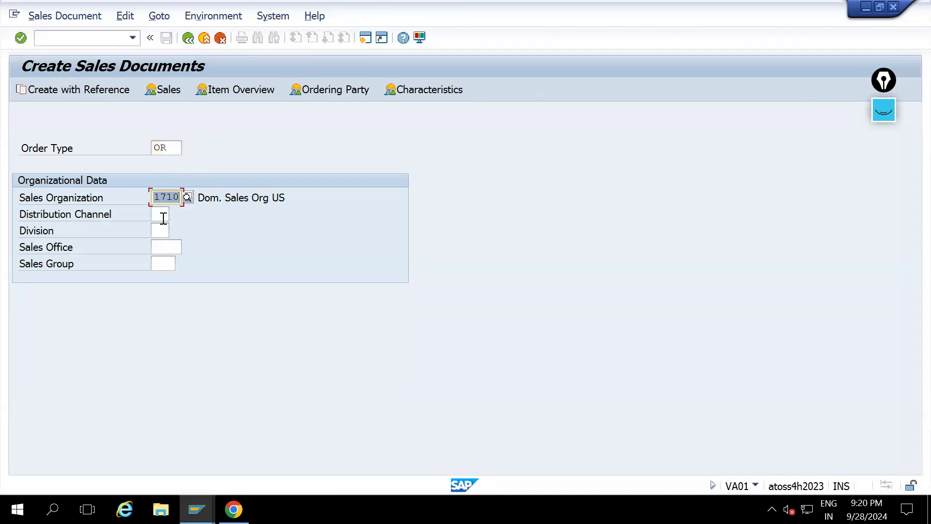
{"action": "left_click", "coordinate": [163, 216]}
{"action": "type", "text": "10"}
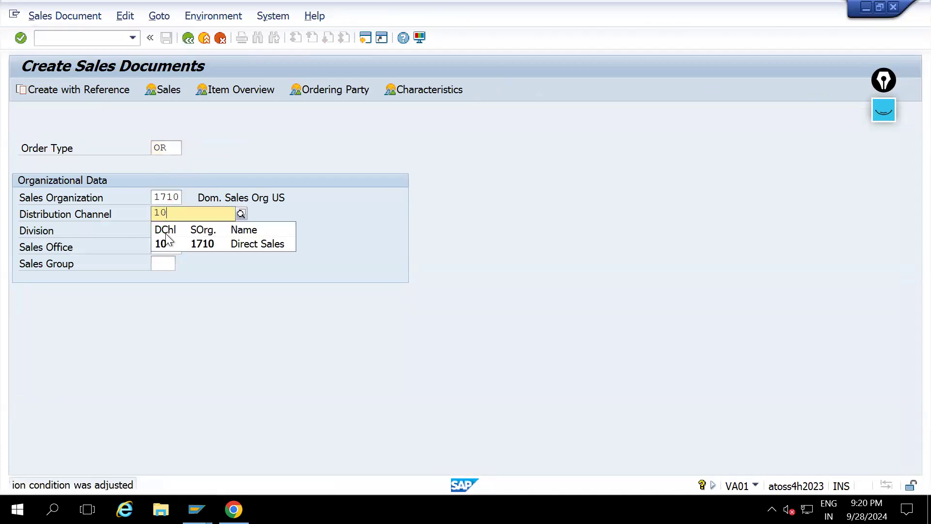
{"action": "left_click", "coordinate": [165, 245]}
{"action": "left_click", "coordinate": [163, 231]}
{"action": "type", "text": "00"}
{"action": "key", "text": "Return"}
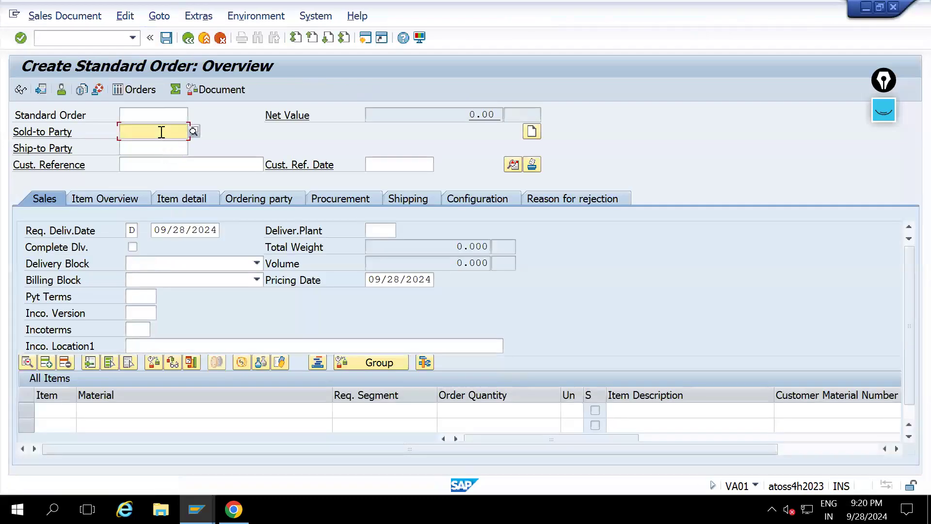
Set Domestic Customer US 3 as the sold-to party, enter customer reference opd-001, and confirm the header data.
{"action": "type", "text": "17"}
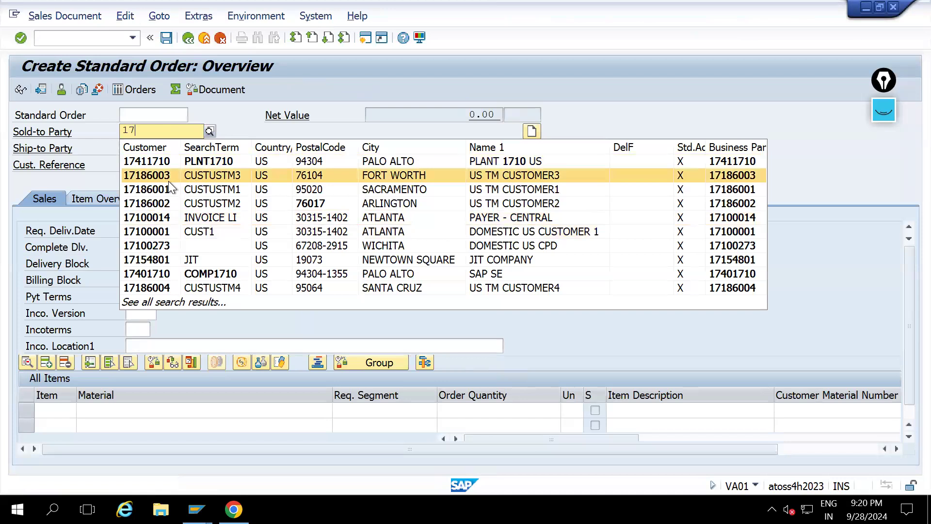
{"action": "type", "text": "100"}
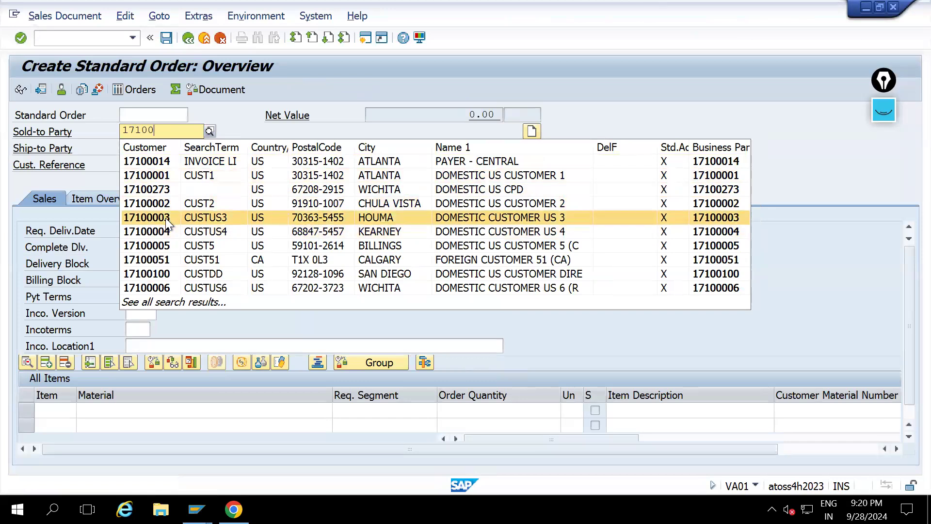
{"action": "left_click", "coordinate": [165, 218]}
{"action": "left_click", "coordinate": [214, 166]}
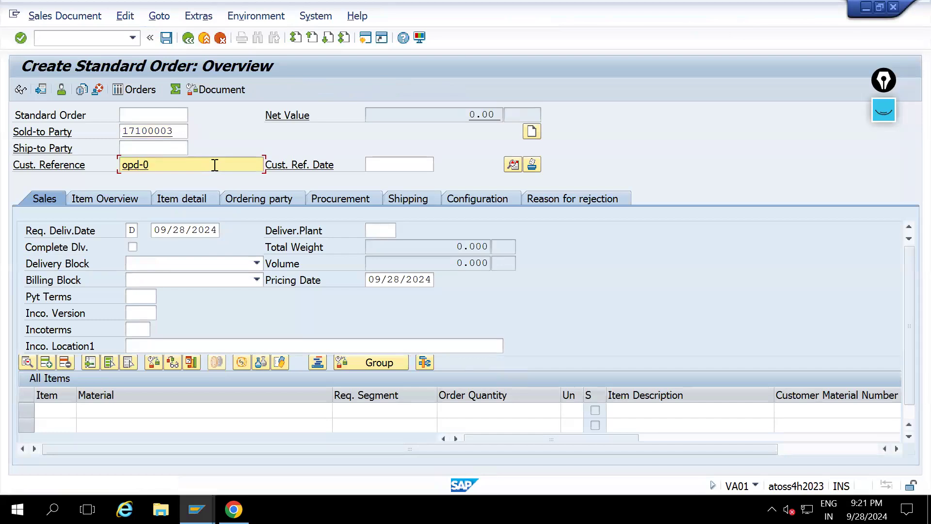
{"action": "type", "text": "opd-001"}
{"action": "key", "text": "Return"}
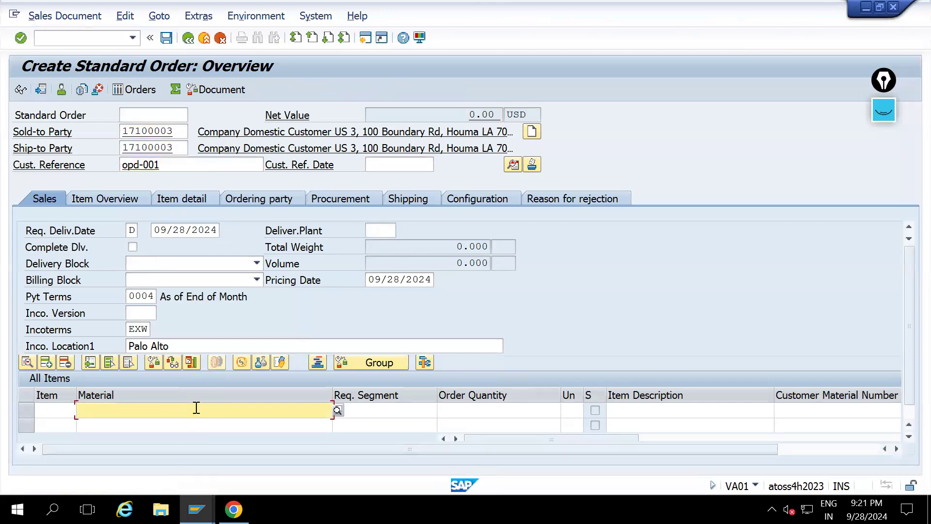
Add an order item for material TG11 with quantity 10, continuing past the open outline agreements dialog.
{"action": "type", "text": "TG"}
{"action": "key", "text": "Tab"}
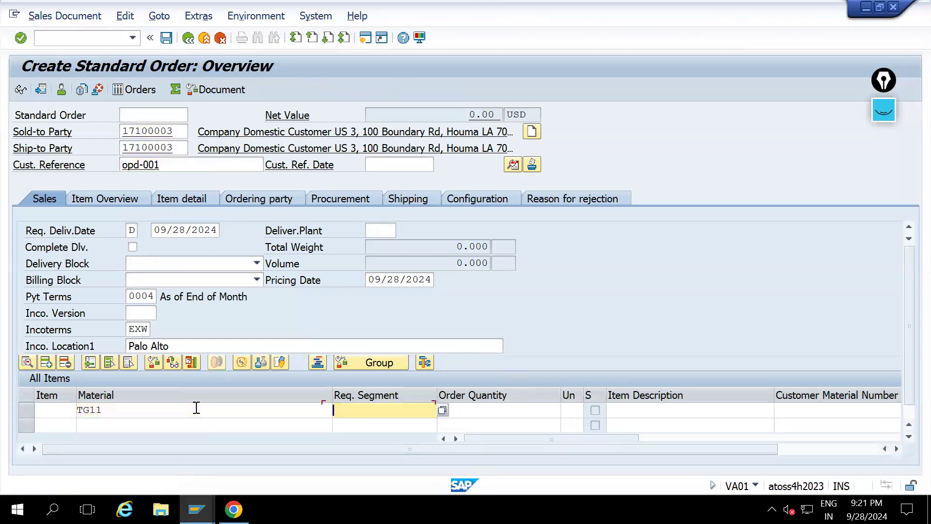
{"action": "key", "text": "Tab"}
{"action": "key", "text": "Return"}
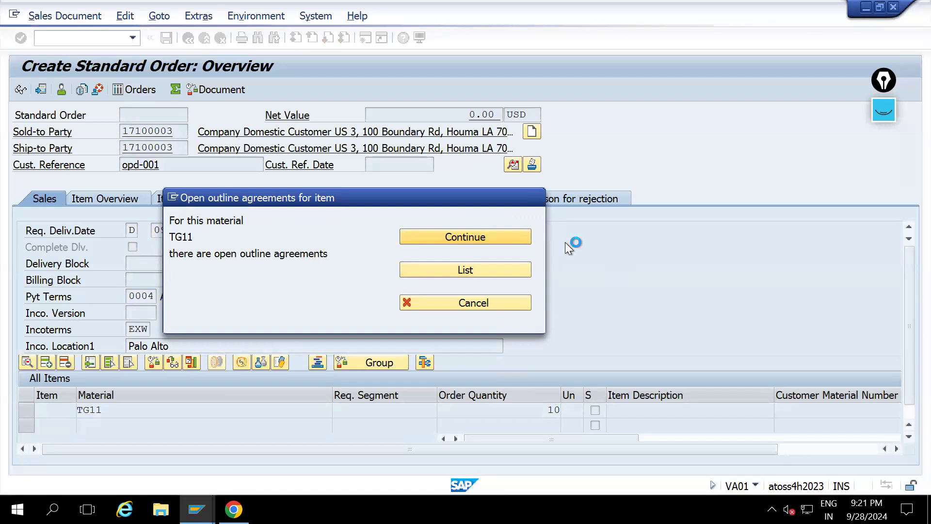
{"action": "key", "text": "Return"}
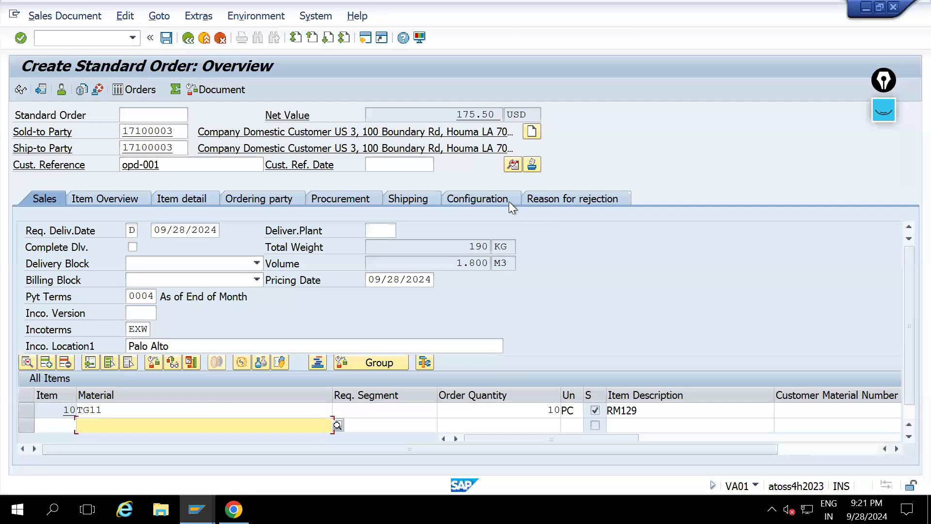
Open the order's output list, try to preview the ORDER_CONFIRMATION item as a PDF, and dismiss the message list.
{"action": "left_click", "coordinate": [534, 166]}
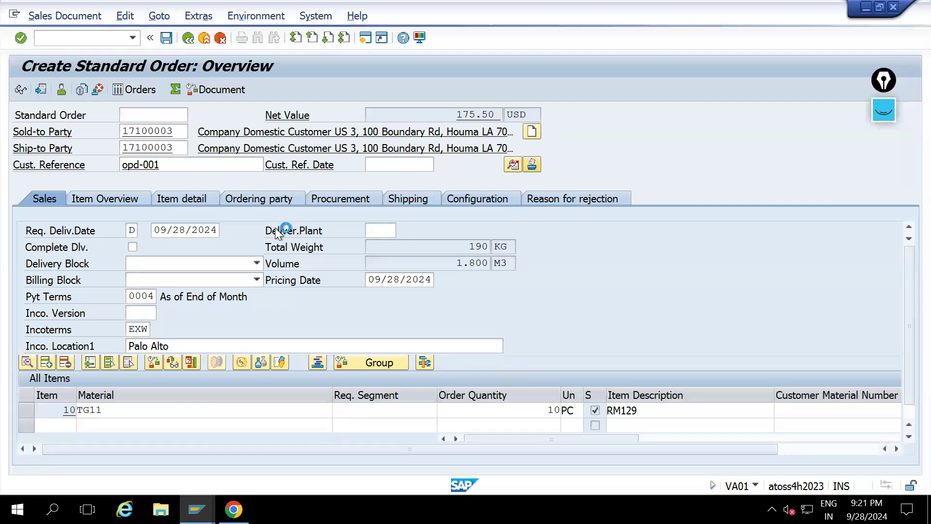
{"action": "left_click_drag", "start_coordinate": [143, 182], "coordinate": [40, 179]}
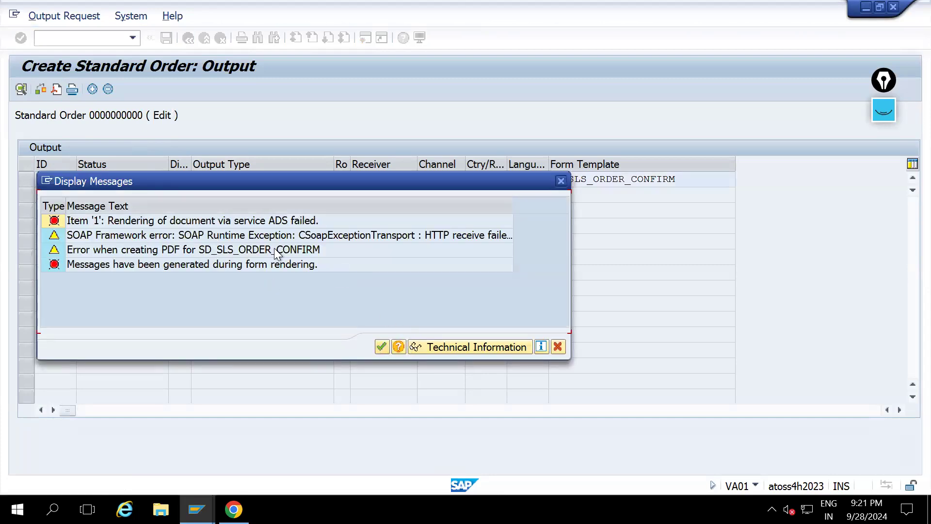
{"action": "left_click", "coordinate": [381, 346]}
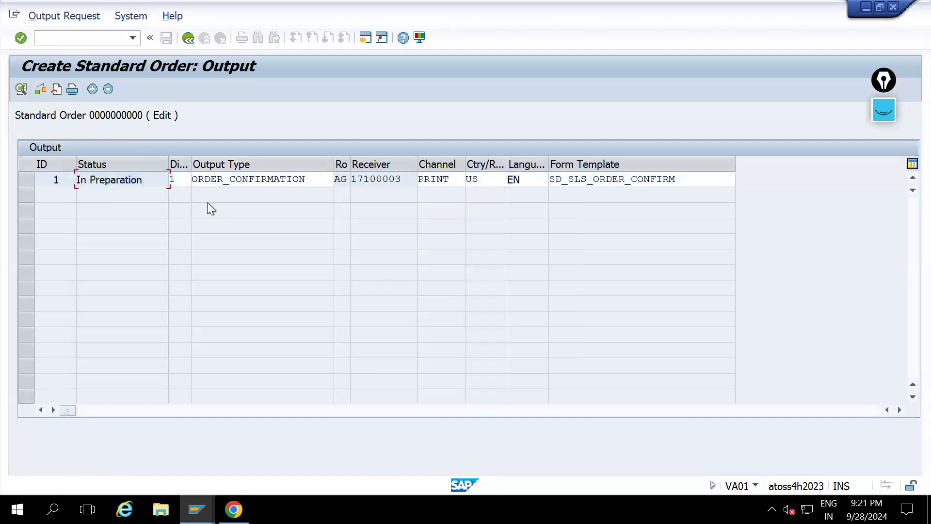
Check the status of the ORDER_CONFIRMATION output item and open its detail view.
{"action": "left_click_drag", "start_coordinate": [142, 180], "coordinate": [77, 180]}
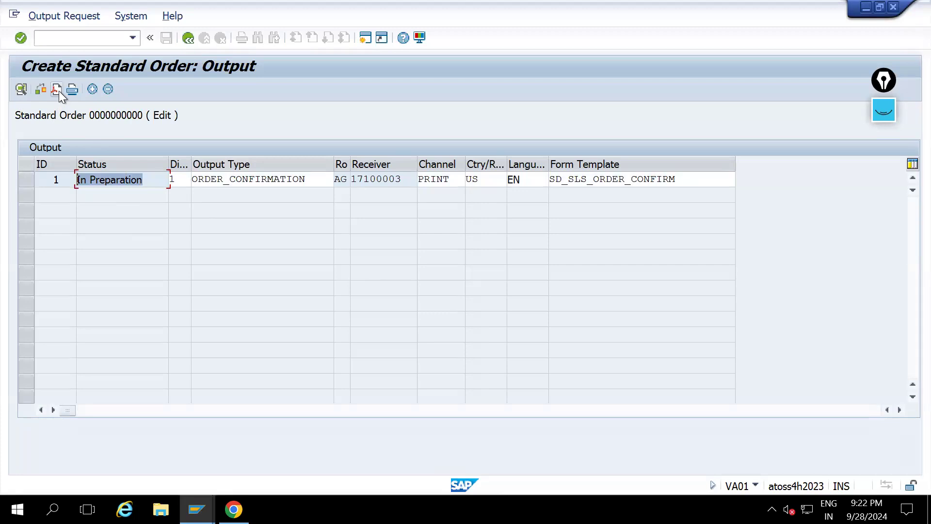
{"action": "left_click", "coordinate": [150, 181]}
{"action": "left_click_drag", "start_coordinate": [143, 181], "coordinate": [55, 180]}
{"action": "left_click_drag", "start_coordinate": [152, 183], "coordinate": [43, 193]}
{"action": "mouse_move", "coordinate": [144, 185]}
{"action": "left_mouse_down"}
{"action": "mouse_move", "coordinate": [73, 184]}
{"action": "mouse_move", "coordinate": [142, 183]}
{"action": "left_mouse_up"}
{"action": "left_click", "coordinate": [127, 182]}
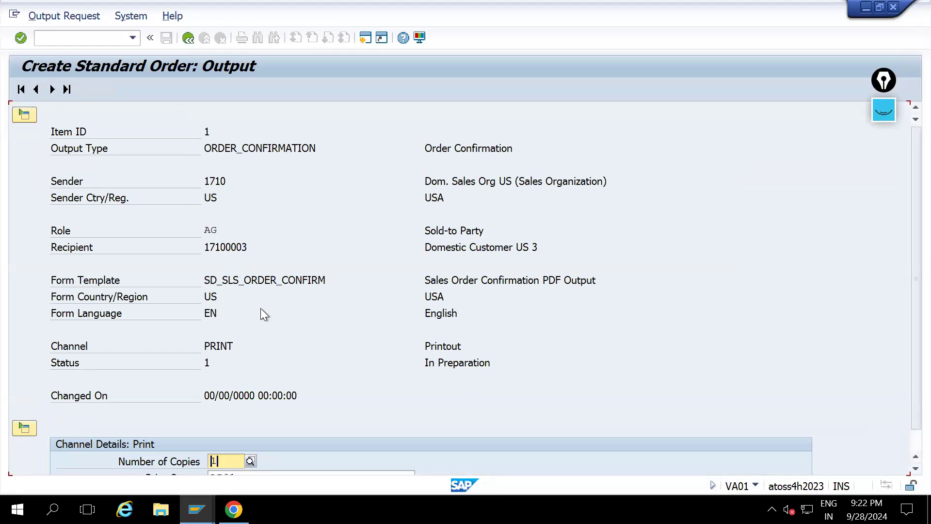
Examine the output item's channel, status, form template and print queue, and leave the detail view.
{"action": "scroll", "coordinate": [240, 329], "scroll_direction": "down", "scroll_amount": 1}
{"action": "left_click", "coordinate": [228, 324]}
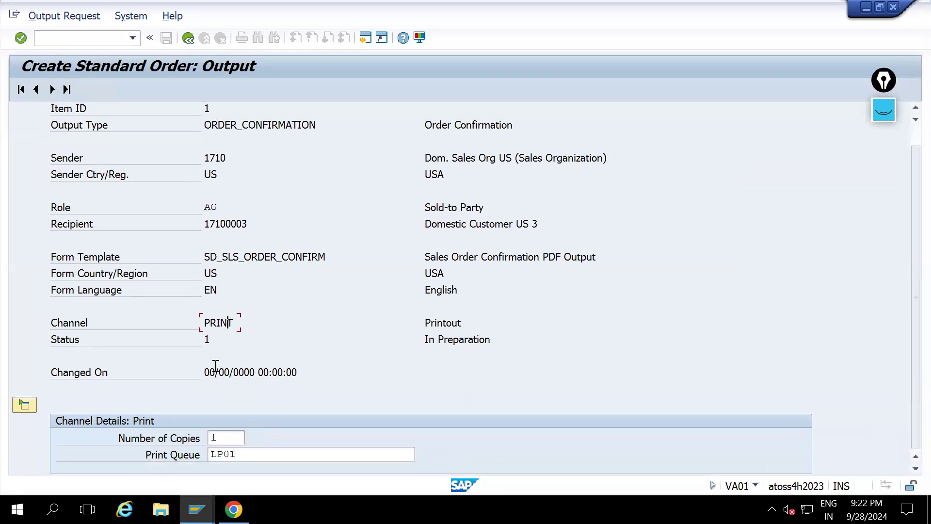
{"action": "left_click", "coordinate": [209, 338]}
{"action": "double_click", "coordinate": [271, 262]}
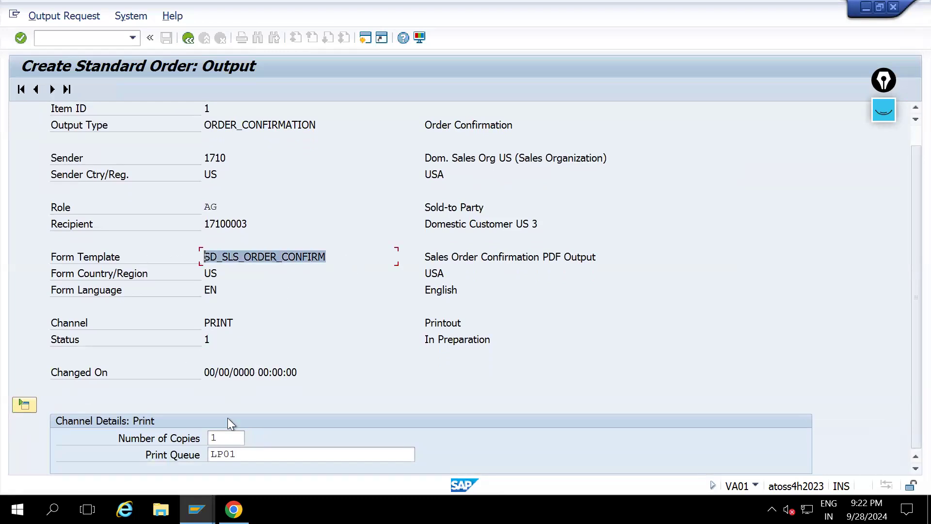
{"action": "left_click_drag", "start_coordinate": [267, 454], "coordinate": [180, 442]}
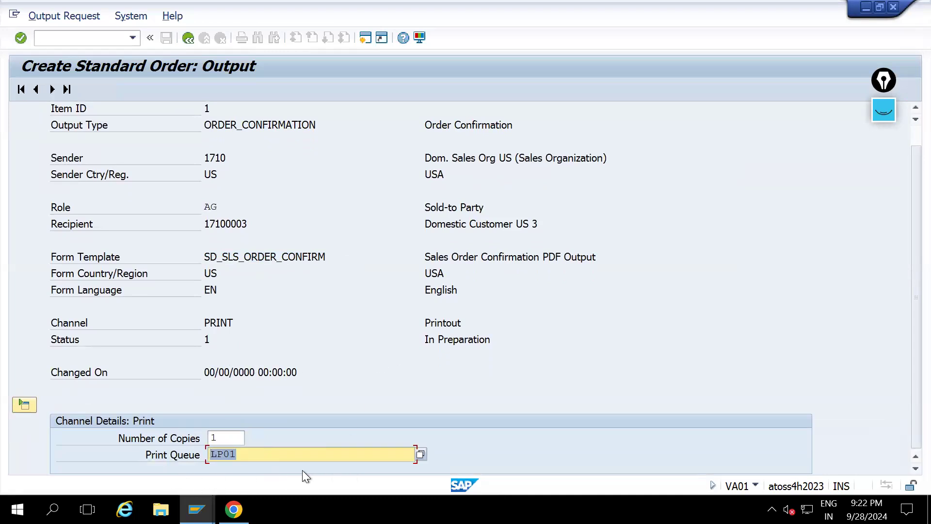
{"action": "left_click", "coordinate": [190, 41]}
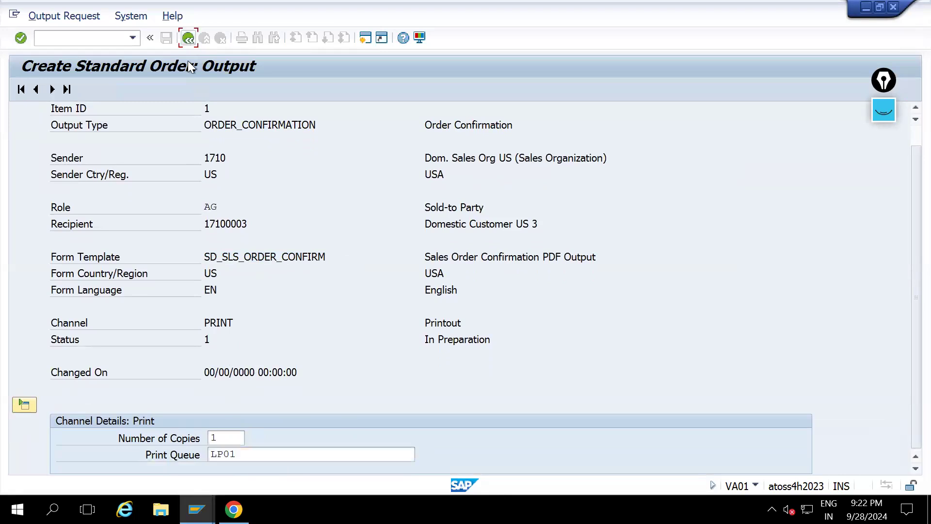